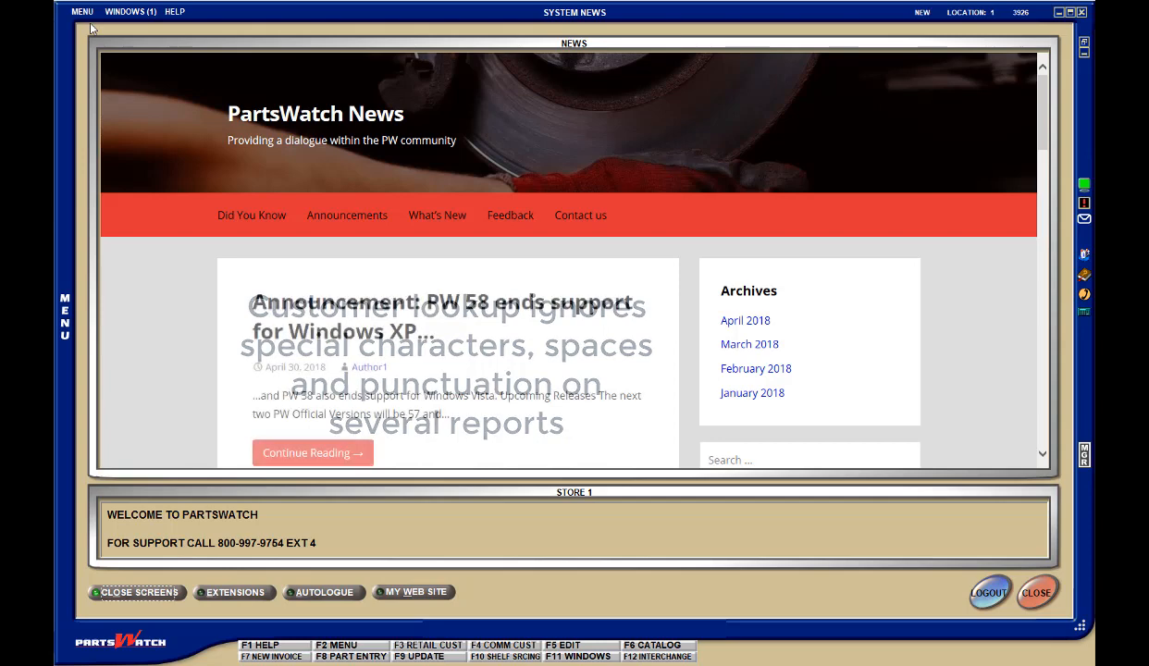
# Step: Open the invoicing screen and view the customer lookup's search fields, including the last/business name field, closing it without choosing a customer
pyautogui.click(82, 12)
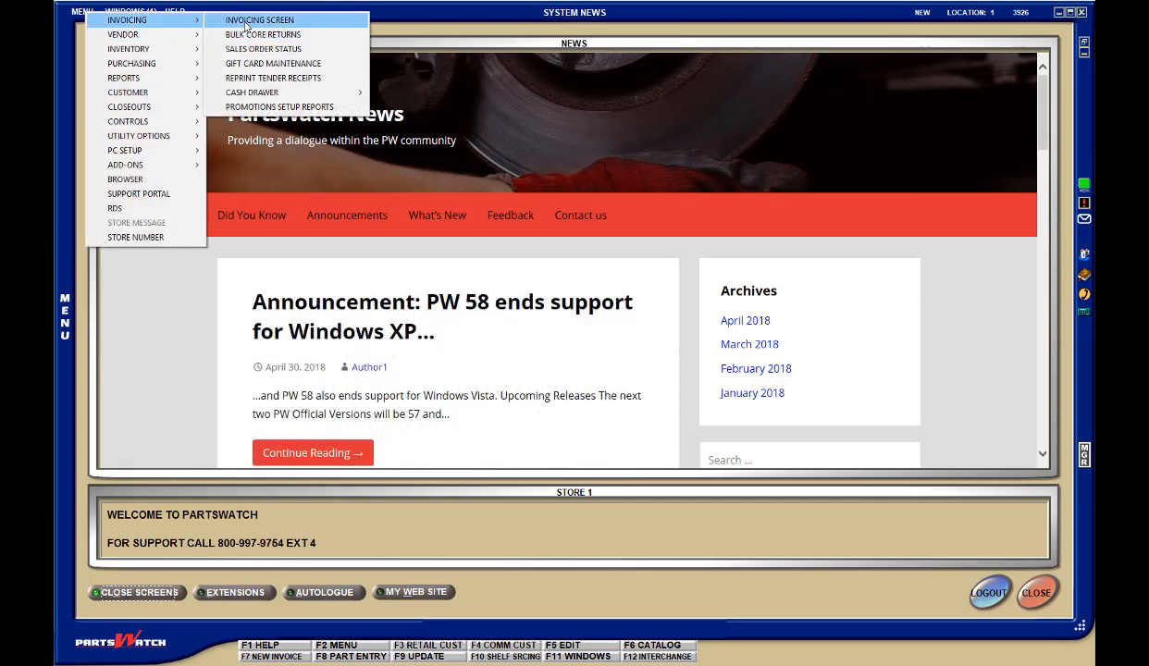
pyautogui.click(245, 21)
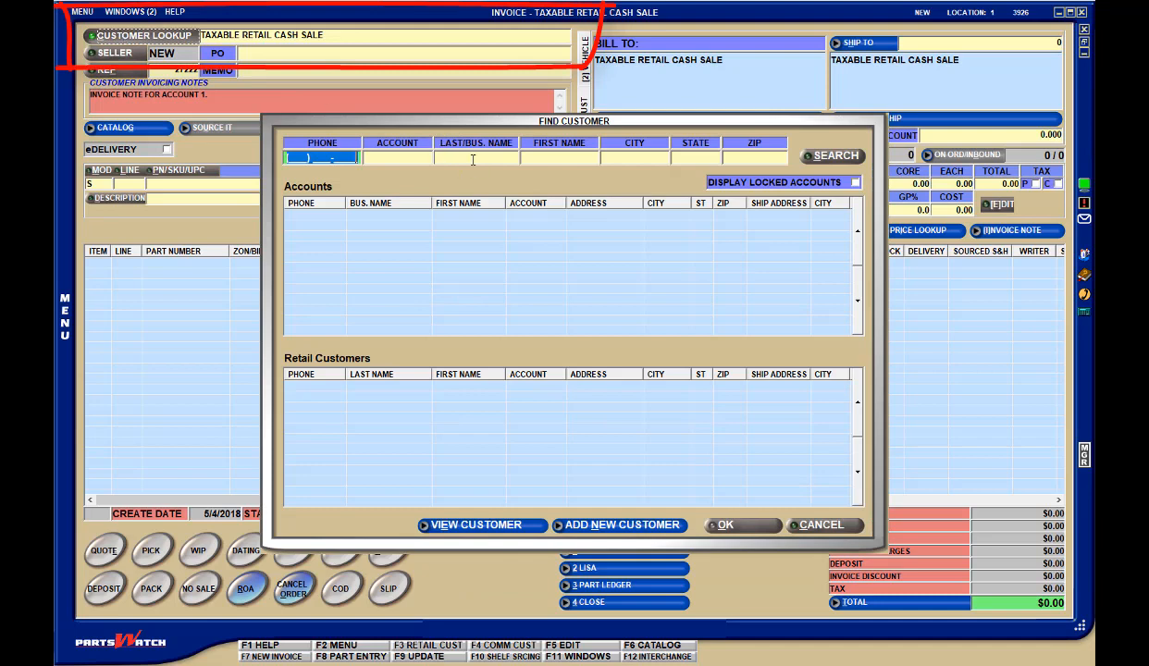
pyautogui.click(473, 160)
pyautogui.click(820, 526)
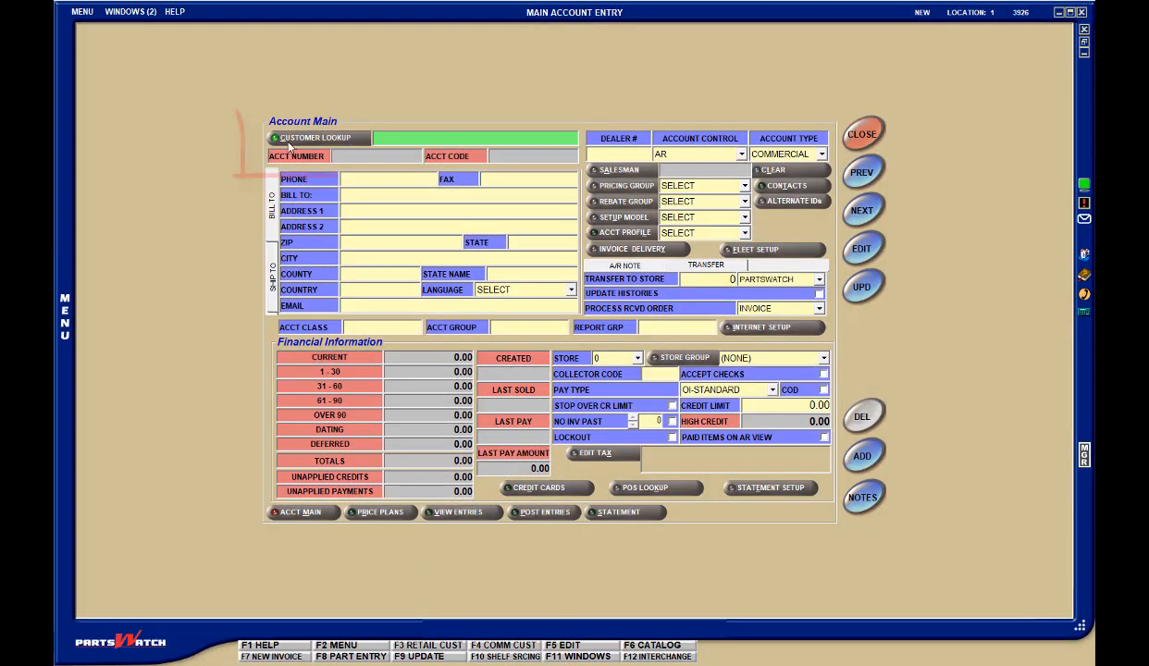
# Step: View the account search fields in Account Main's customer lookup and in the account profile's Add Accounts window, cancelling both without a selection
pyautogui.click(291, 142)
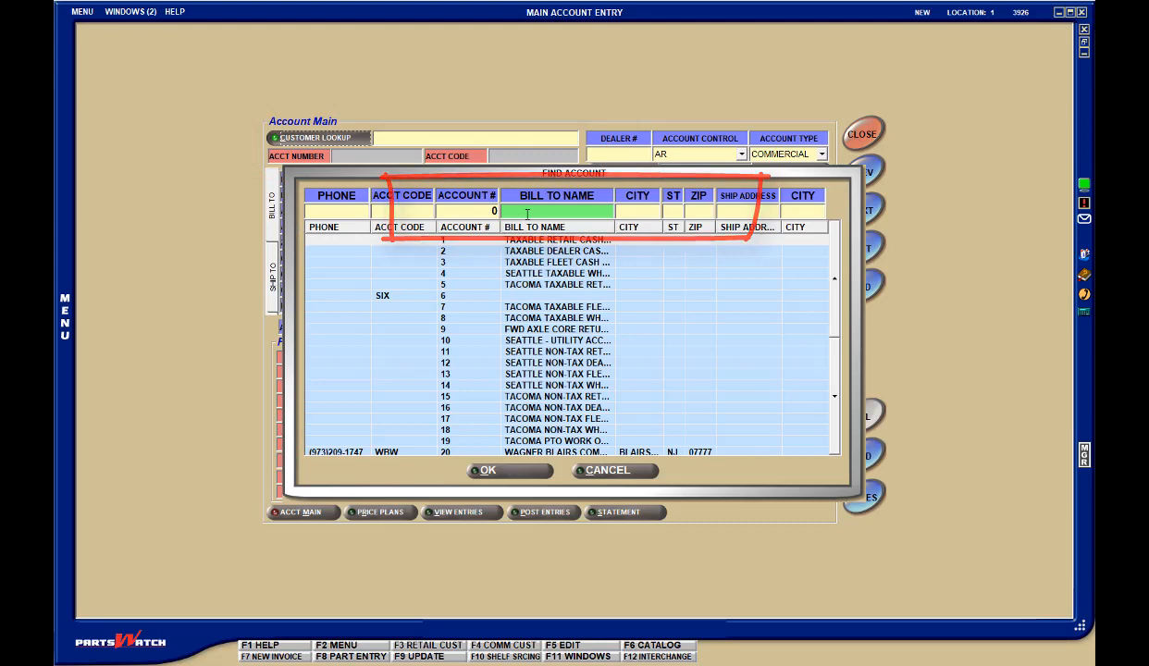
pyautogui.press('Escape')
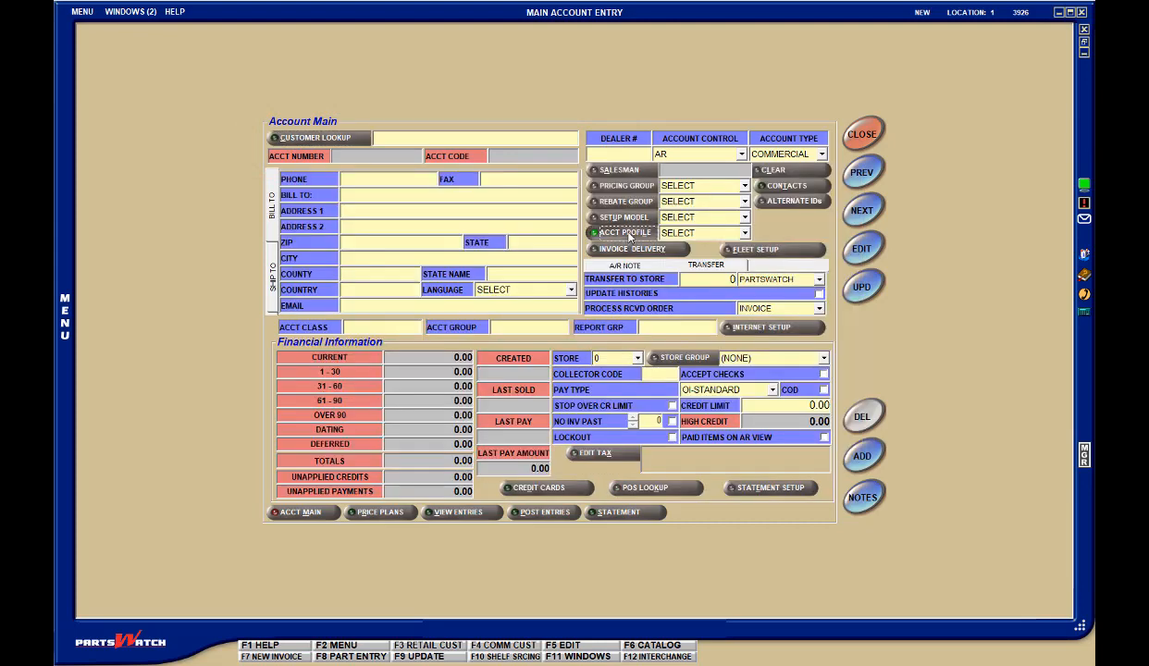
pyautogui.click(628, 236)
pyautogui.click(657, 151)
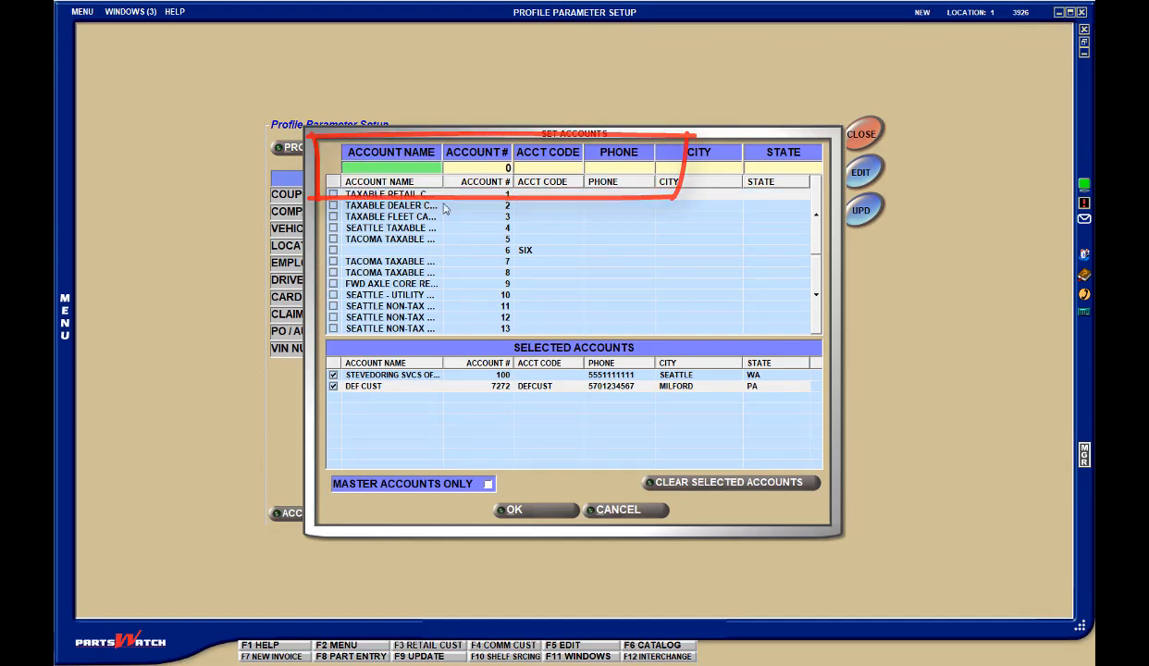
pyautogui.click(616, 510)
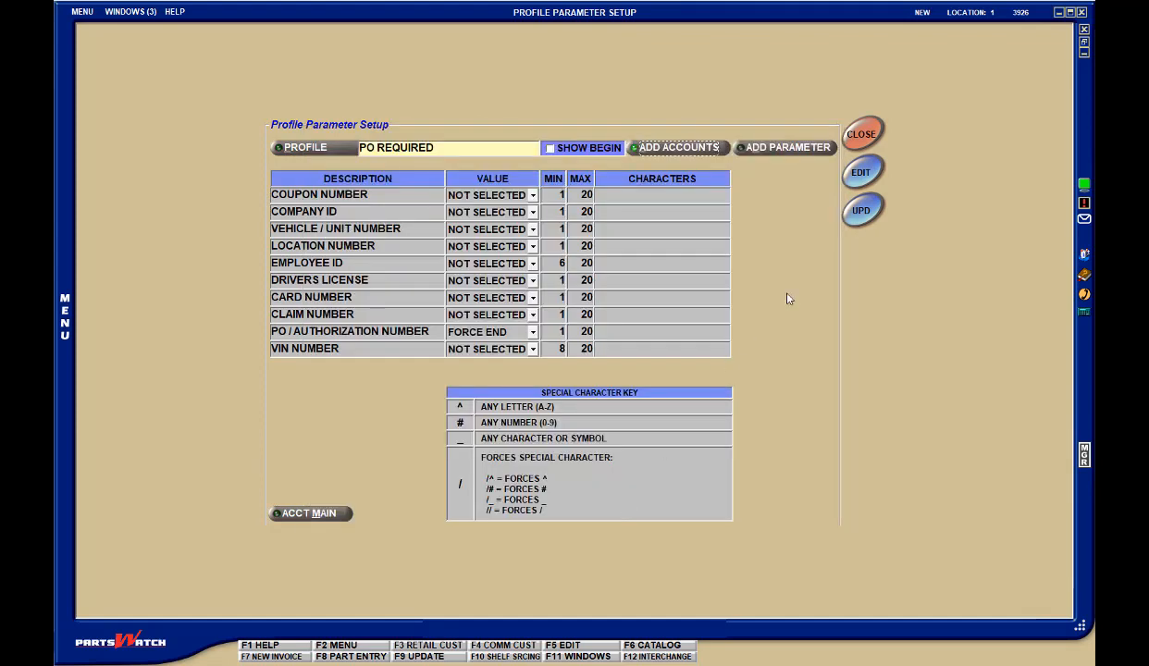
pyautogui.click(861, 134)
# Step: Open the LISA Transactions report and view the search fields for browsing accounts, cancelling without selecting an account
pyautogui.click(83, 11)
pyautogui.moveTo(130, 80)
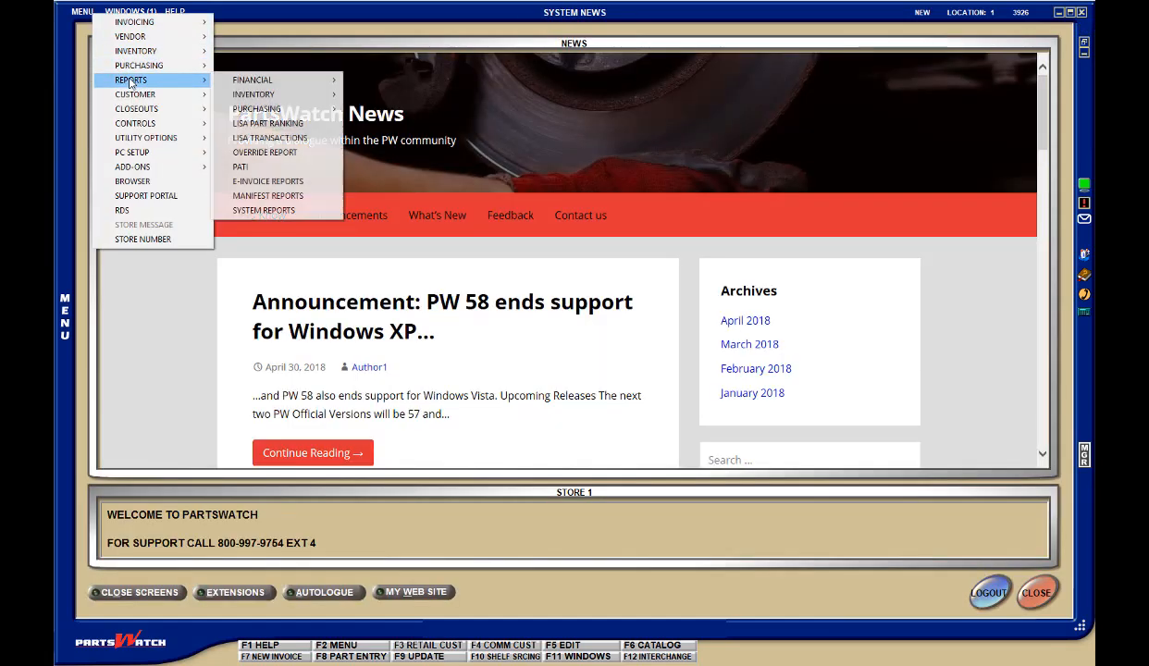
pyautogui.moveTo(264, 81)
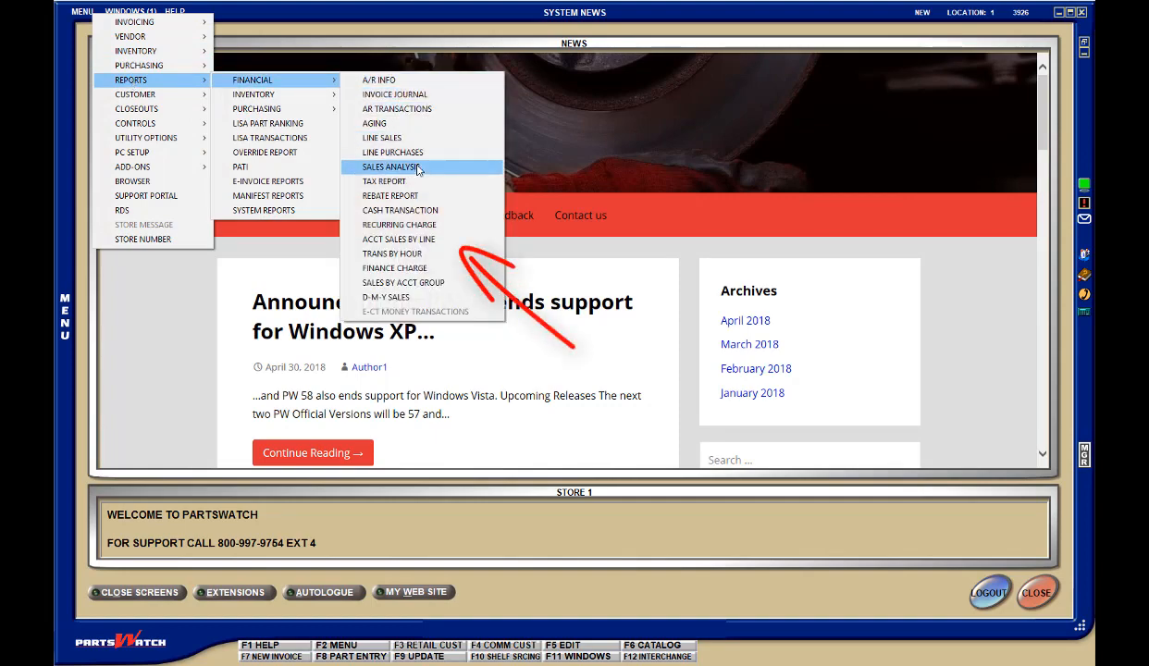
pyautogui.click(414, 240)
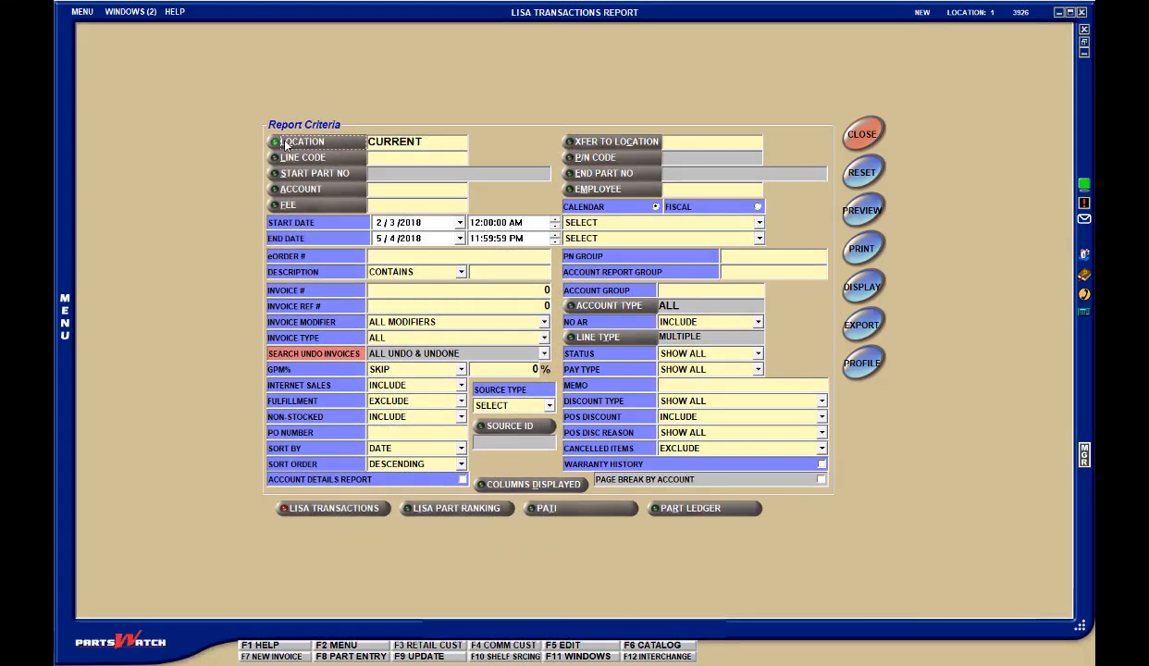
pyautogui.click(354, 192)
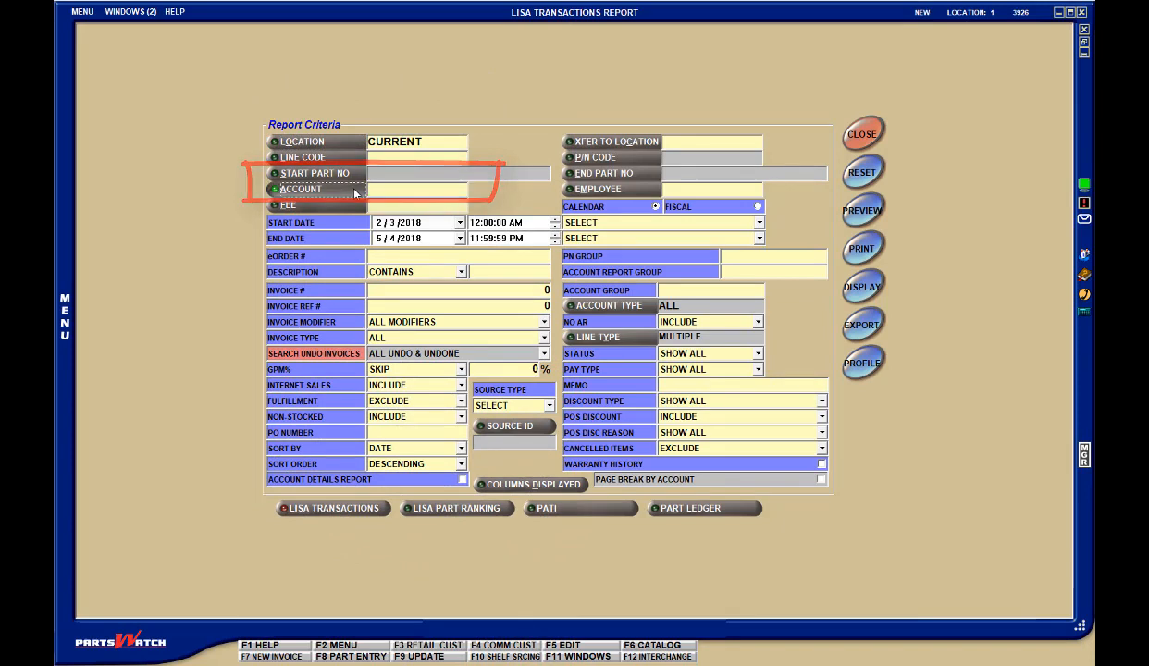
pyautogui.click(354, 192)
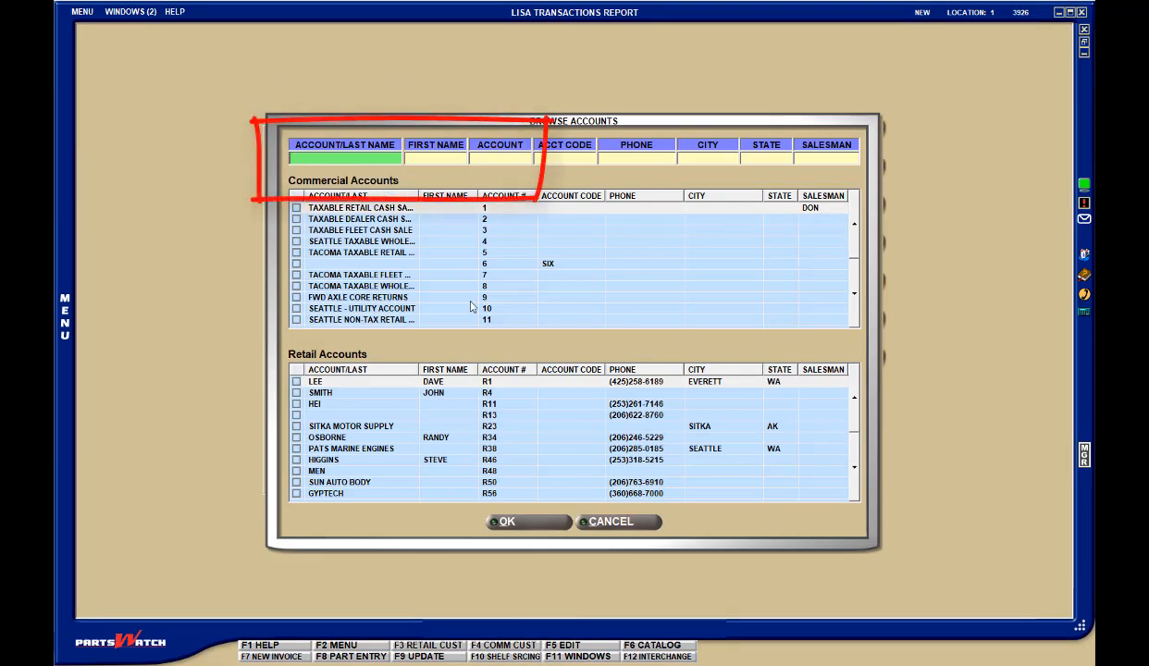
pyautogui.click(617, 523)
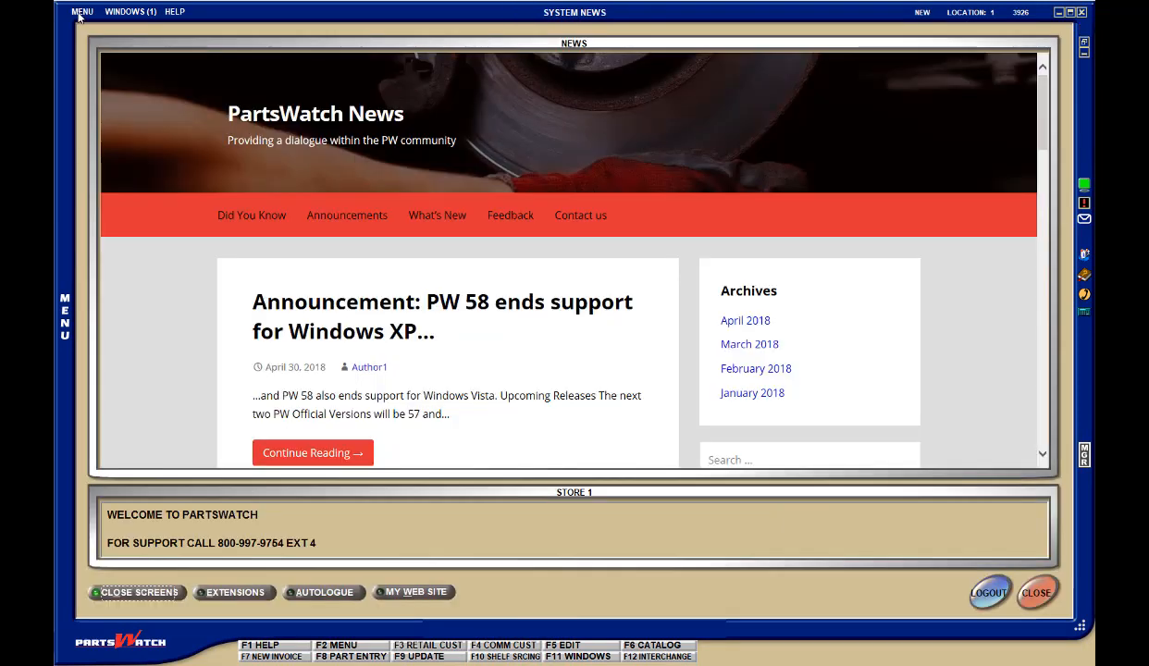
# Step: Open the Customer Pricing Sheet report and keep the page break for each account option enabled
pyautogui.click(80, 13)
pyautogui.moveTo(129, 96)
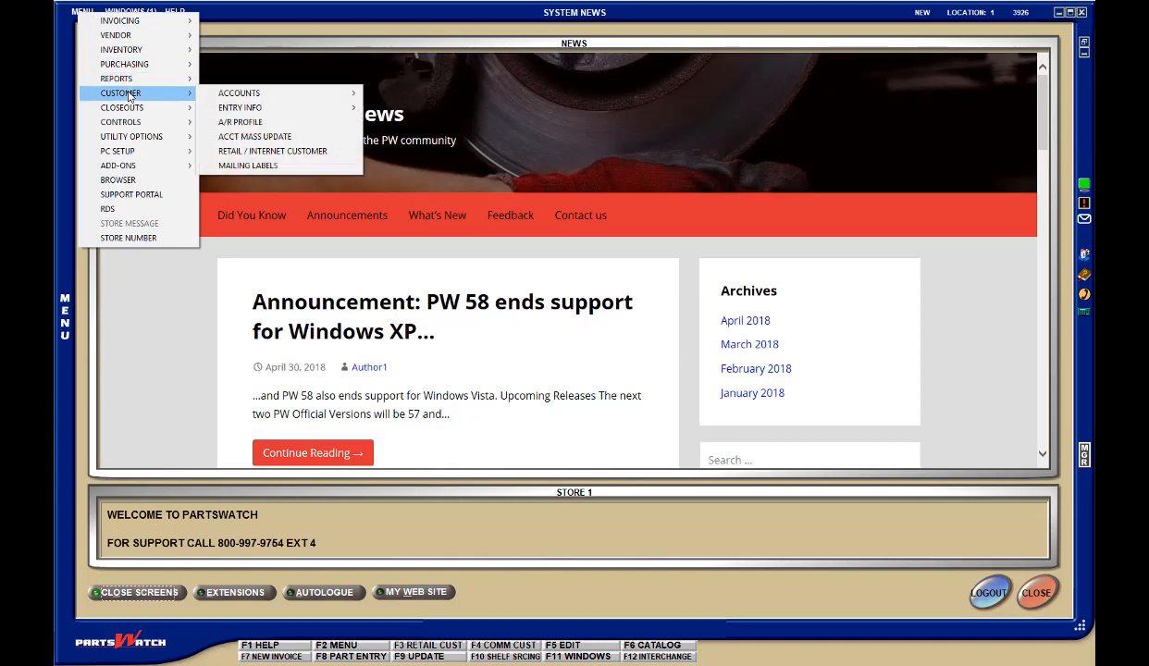
pyautogui.moveTo(268, 93)
pyautogui.moveTo(409, 108)
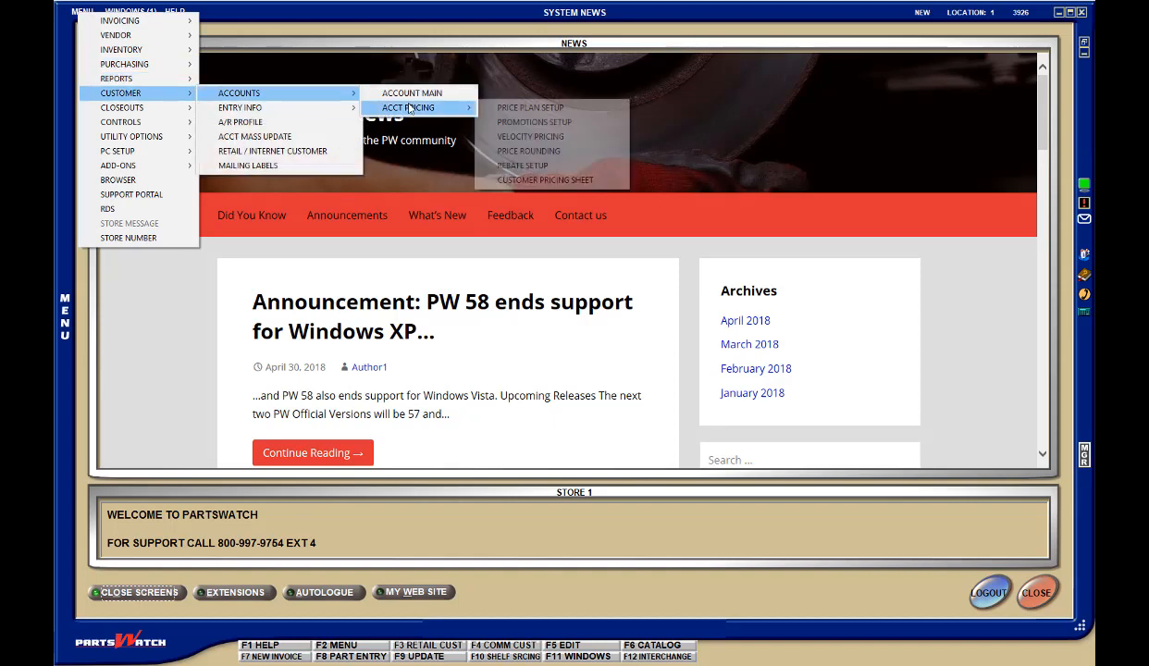
pyautogui.click(569, 181)
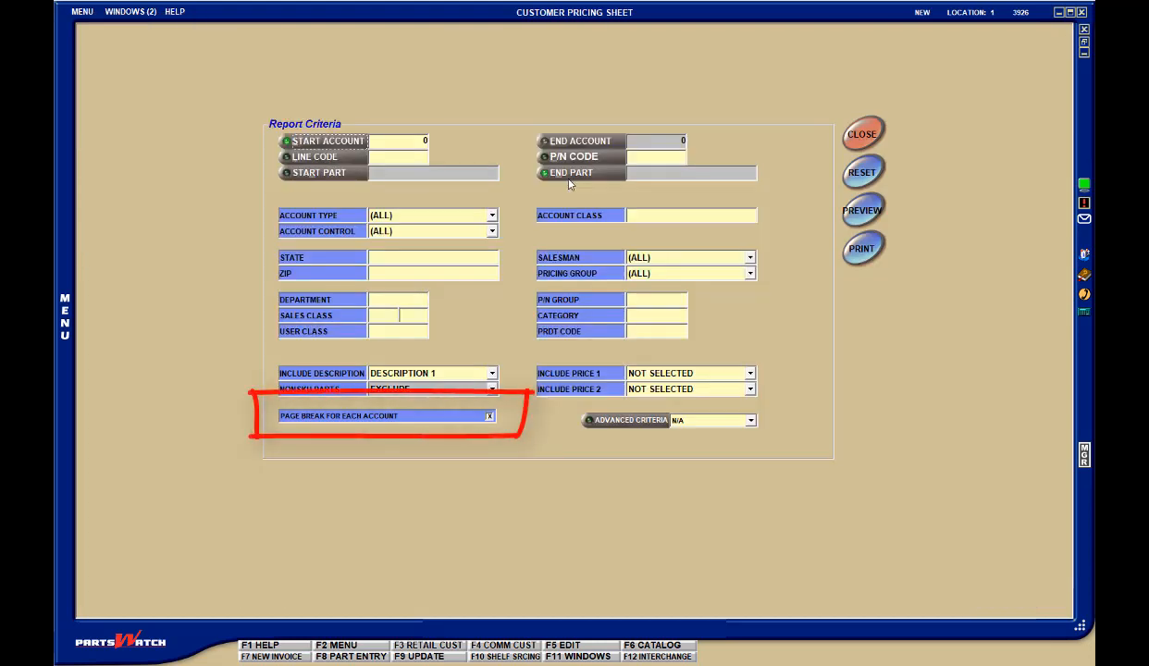
pyautogui.click(489, 417)
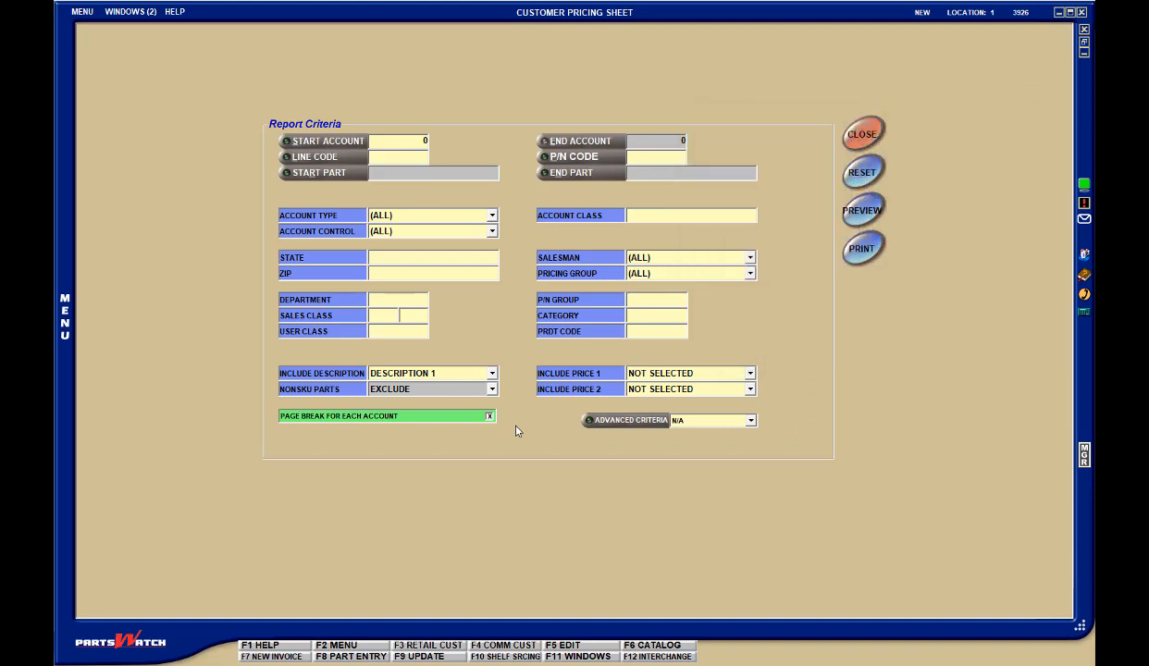
pyautogui.press('Tab')
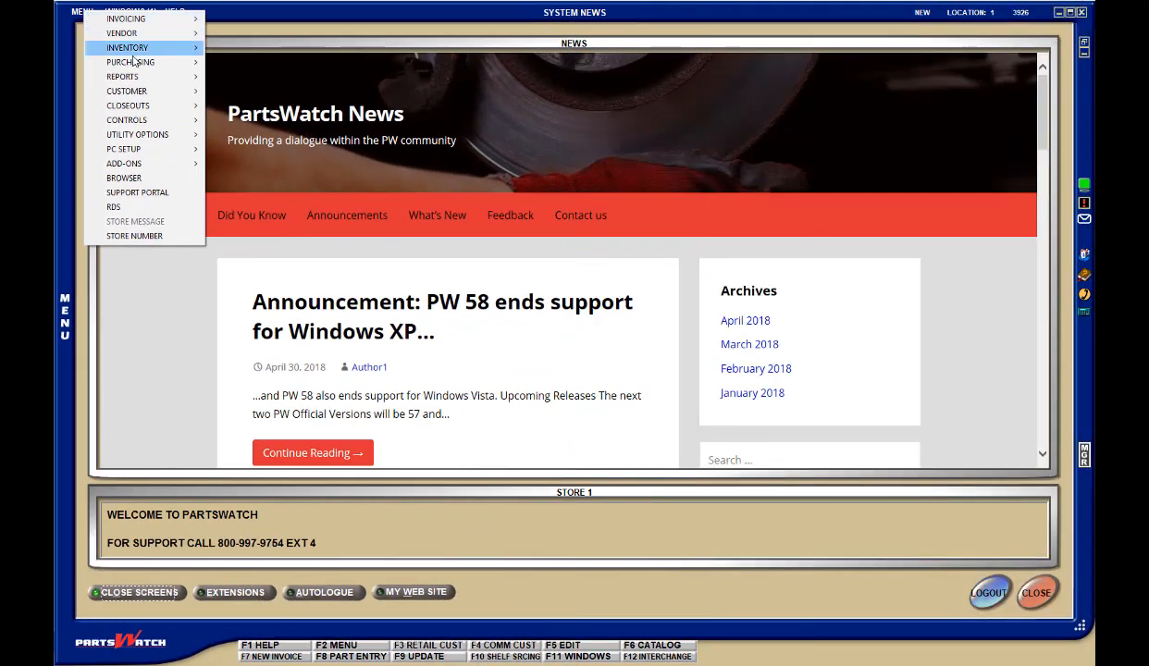
# Step: Open the Sales by Account Group report, group it by State for all locations, and show the multi-location choices
pyautogui.moveTo(134, 76)
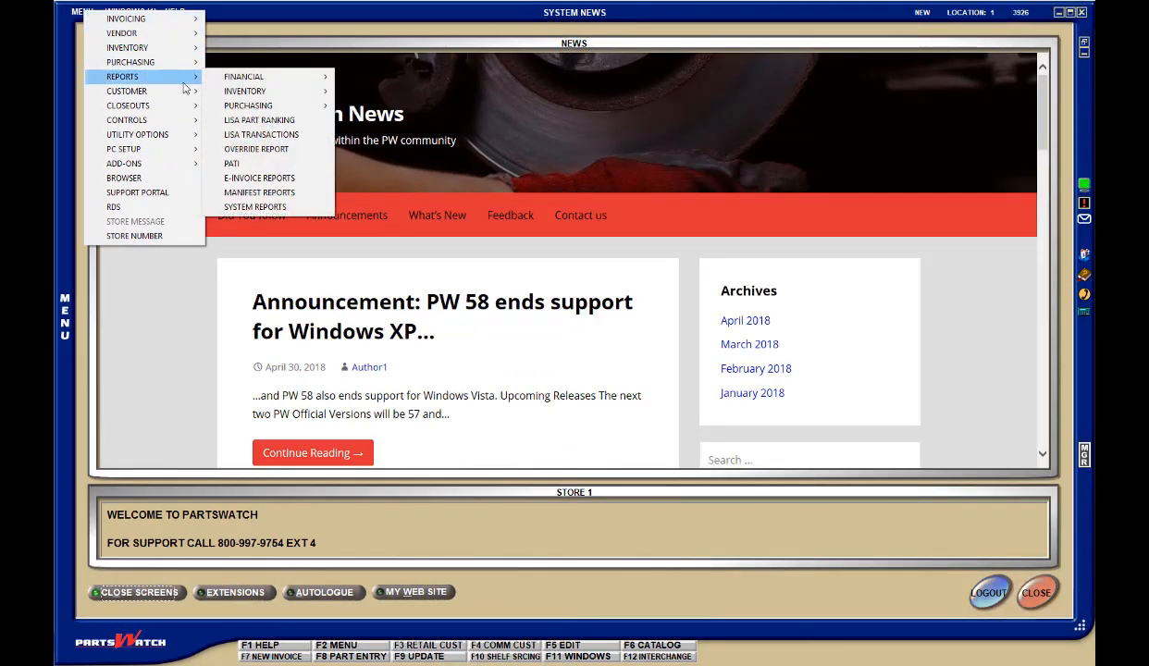
pyautogui.moveTo(268, 77)
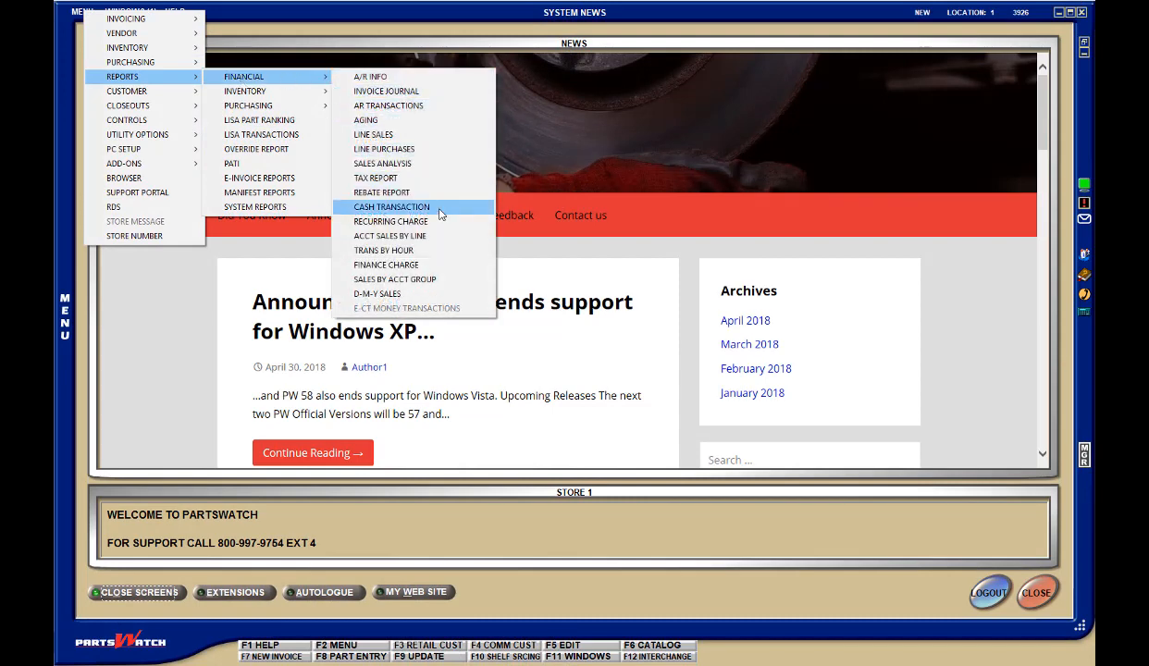
pyautogui.click(442, 278)
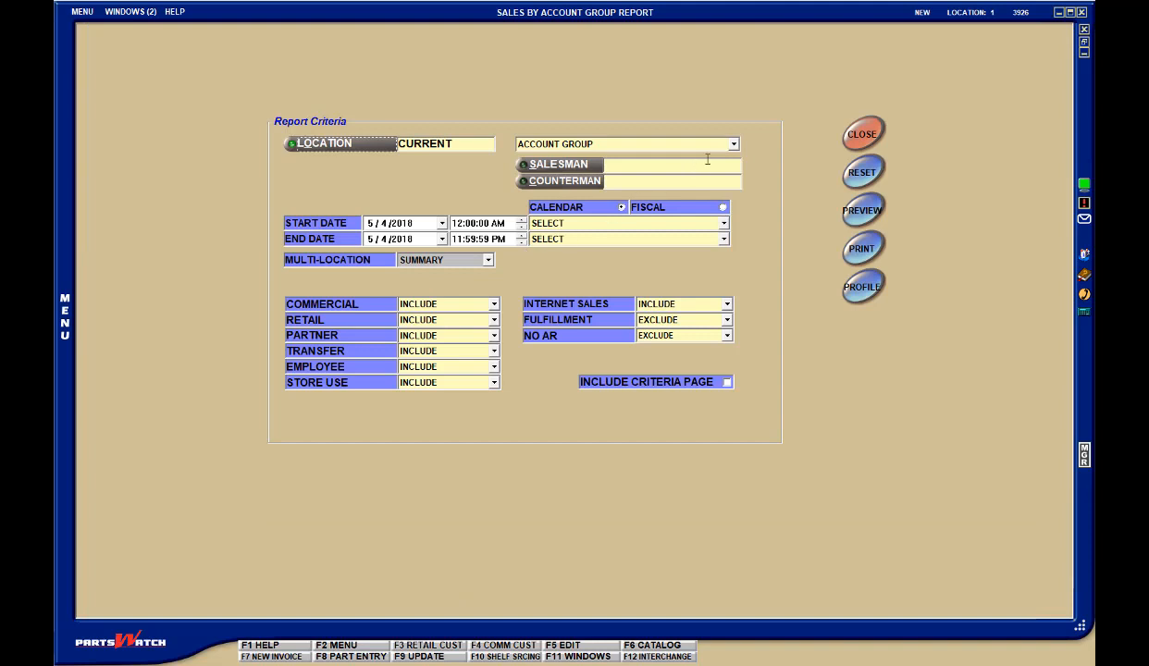
pyautogui.click(733, 144)
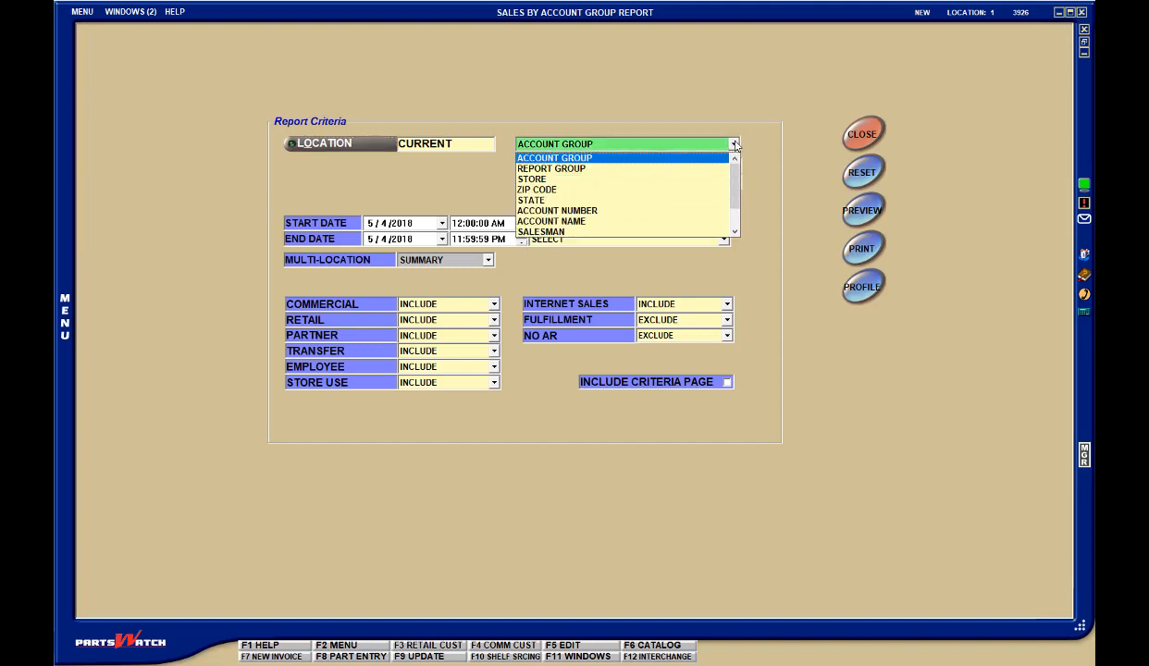
pyautogui.click(717, 200)
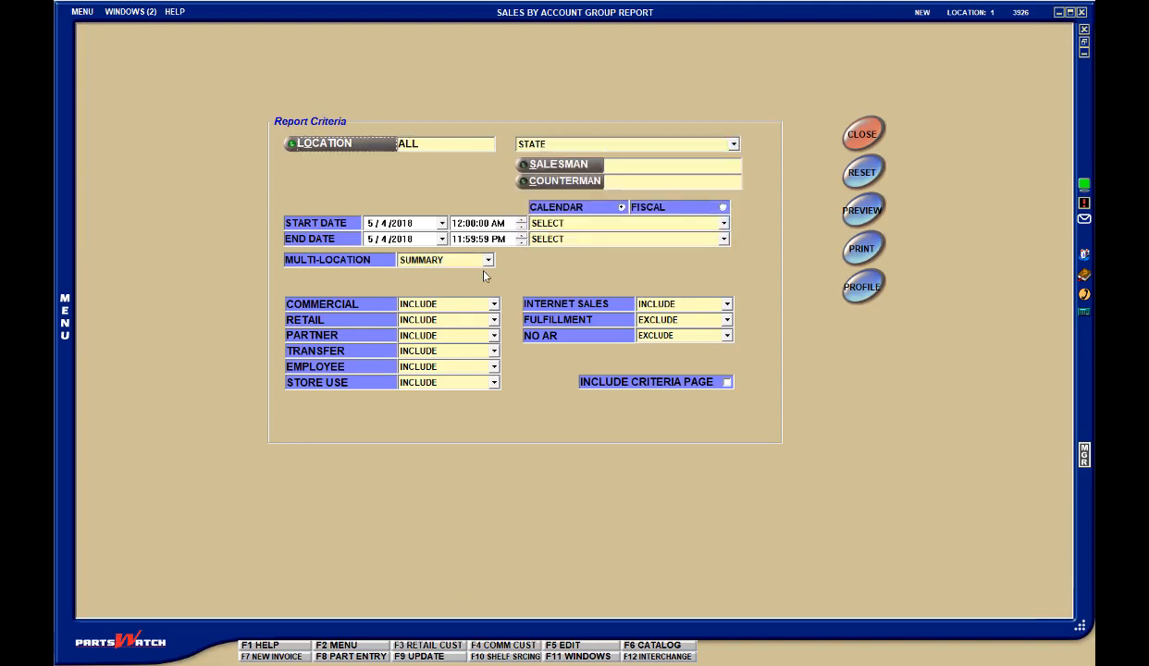
pyautogui.click(489, 260)
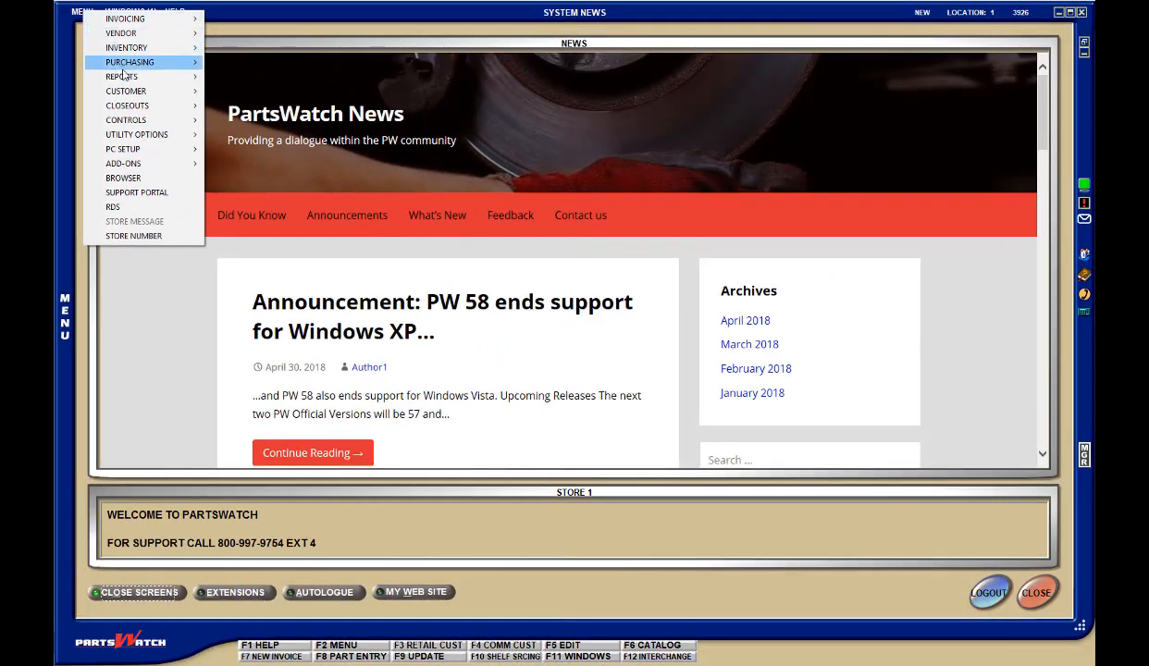
# Step: Open the financial Tax Report and set it to report by Sales
pyautogui.moveTo(123, 75)
pyautogui.moveTo(244, 77)
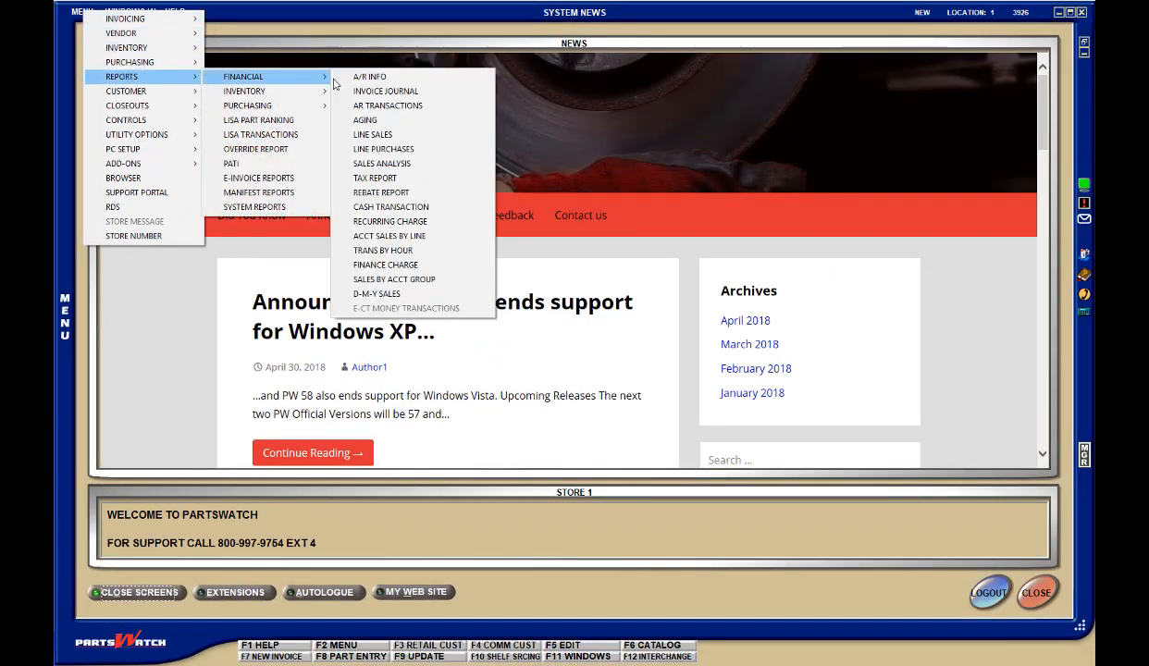
pyautogui.click(402, 179)
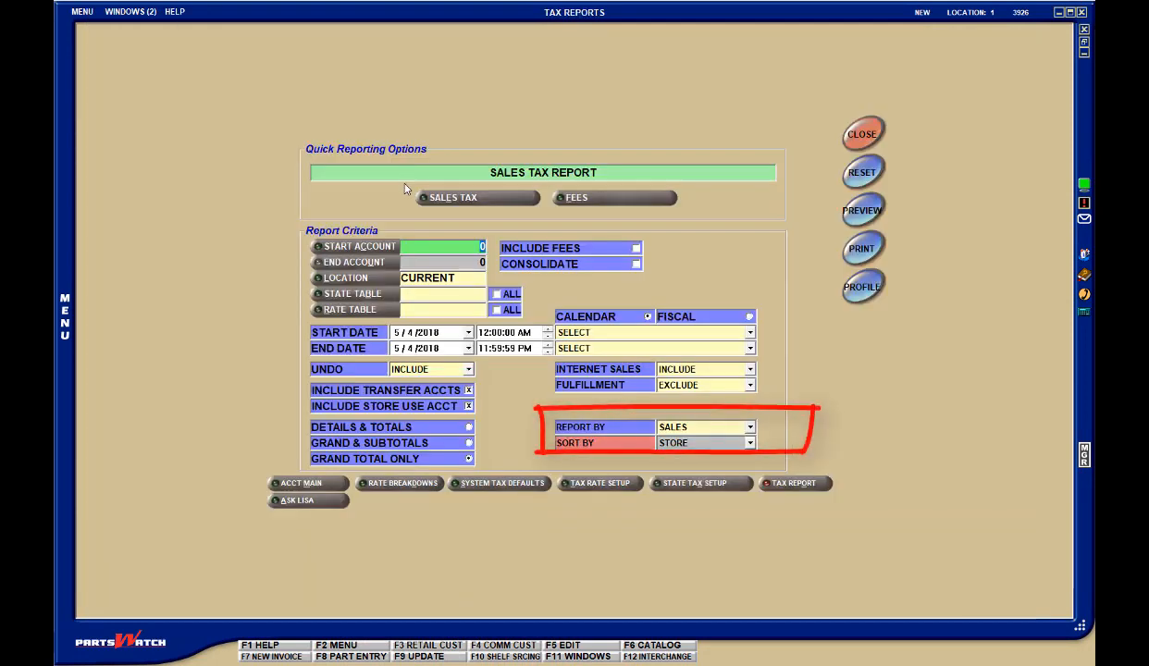
pyautogui.click(750, 428)
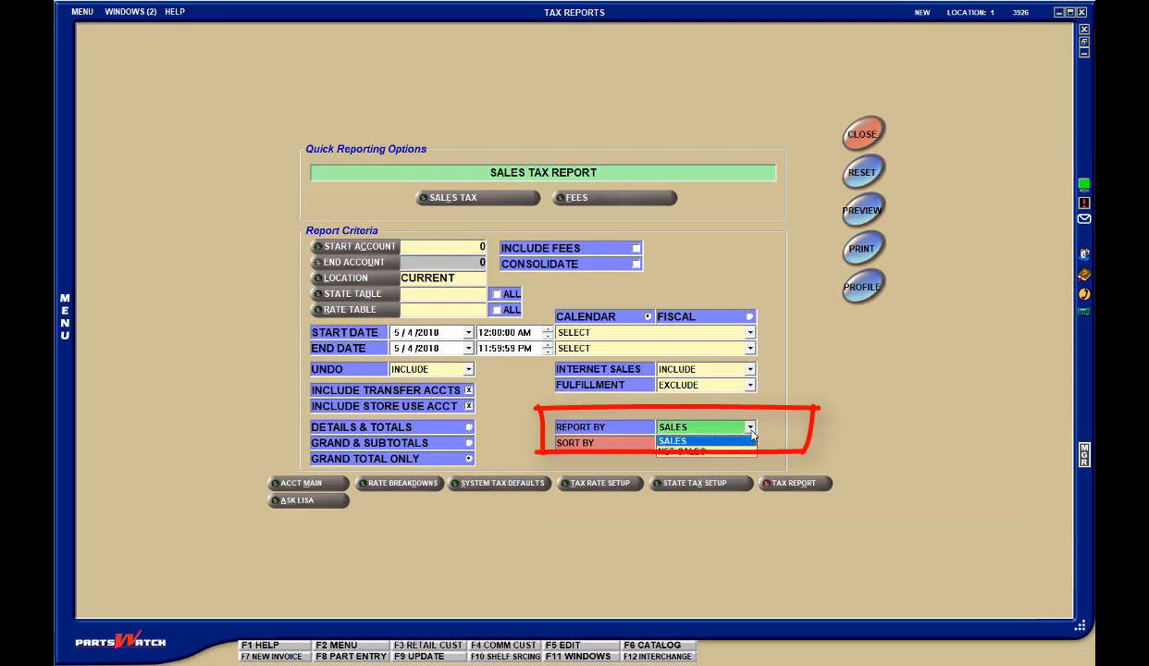
pyautogui.click(752, 440)
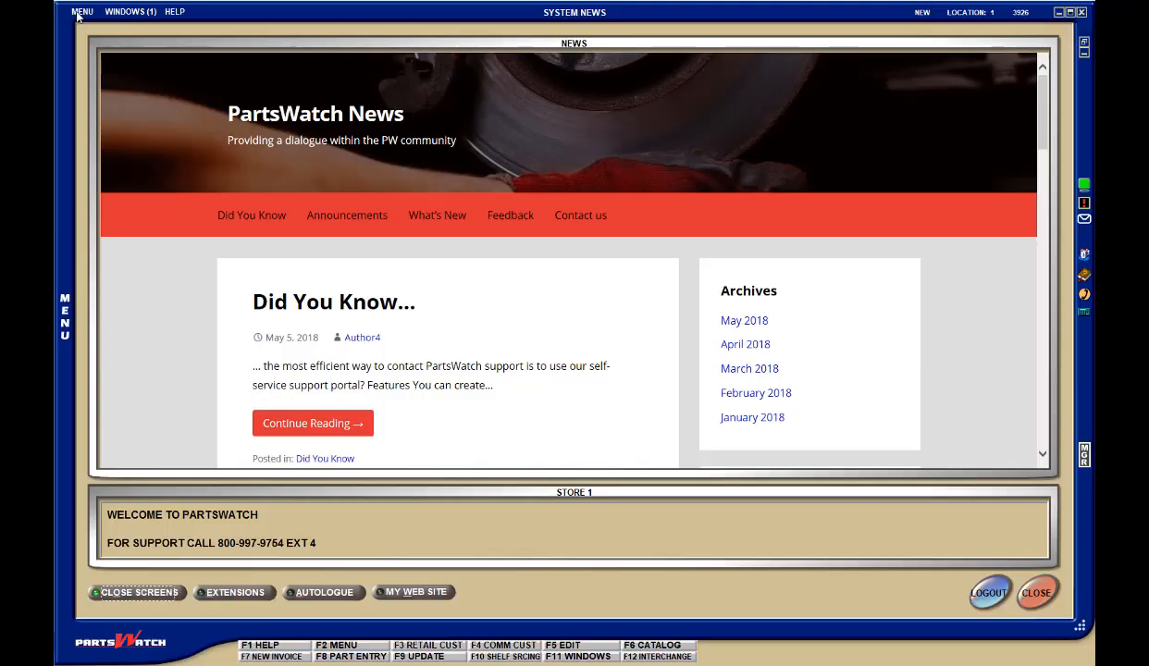
# Step: Open the Day / Cash Close screen and view the adjustment fields for each payment type, cancelling without entering an adjustment
pyautogui.click(79, 13)
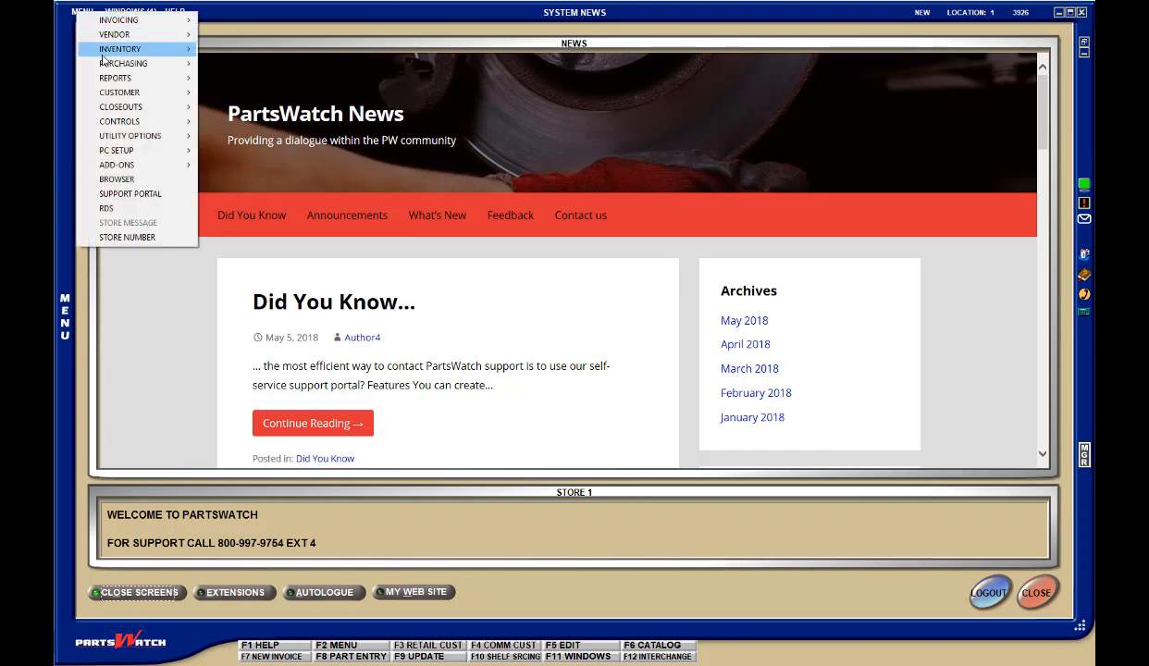
pyautogui.moveTo(134, 108)
pyautogui.click(238, 107)
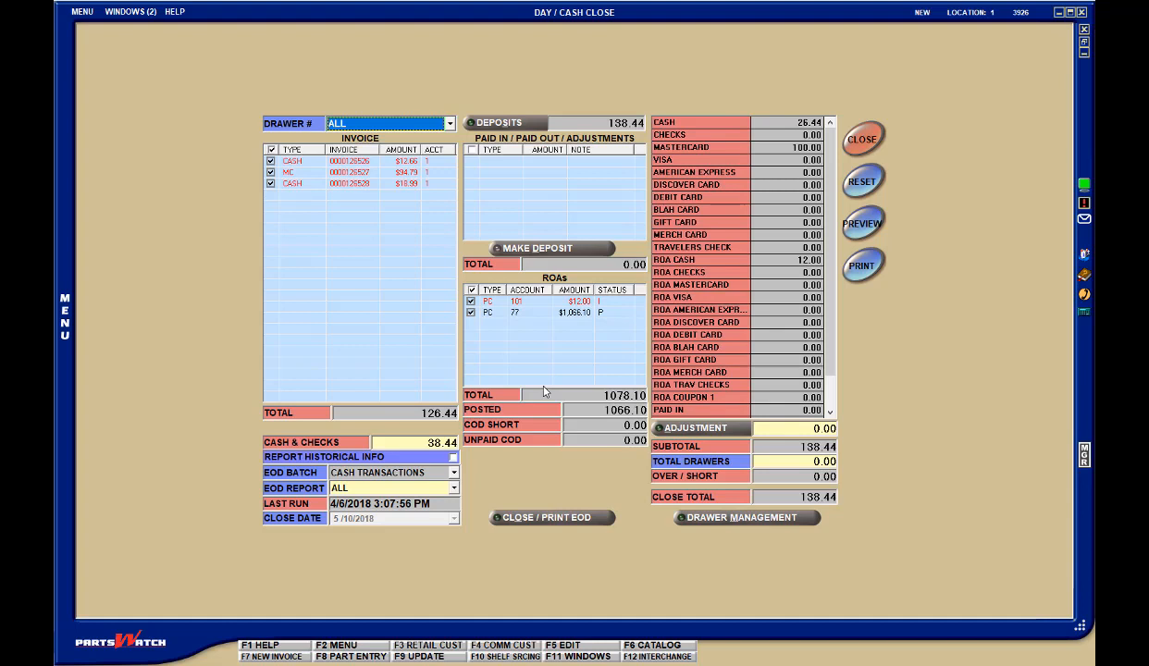
pyautogui.click(692, 428)
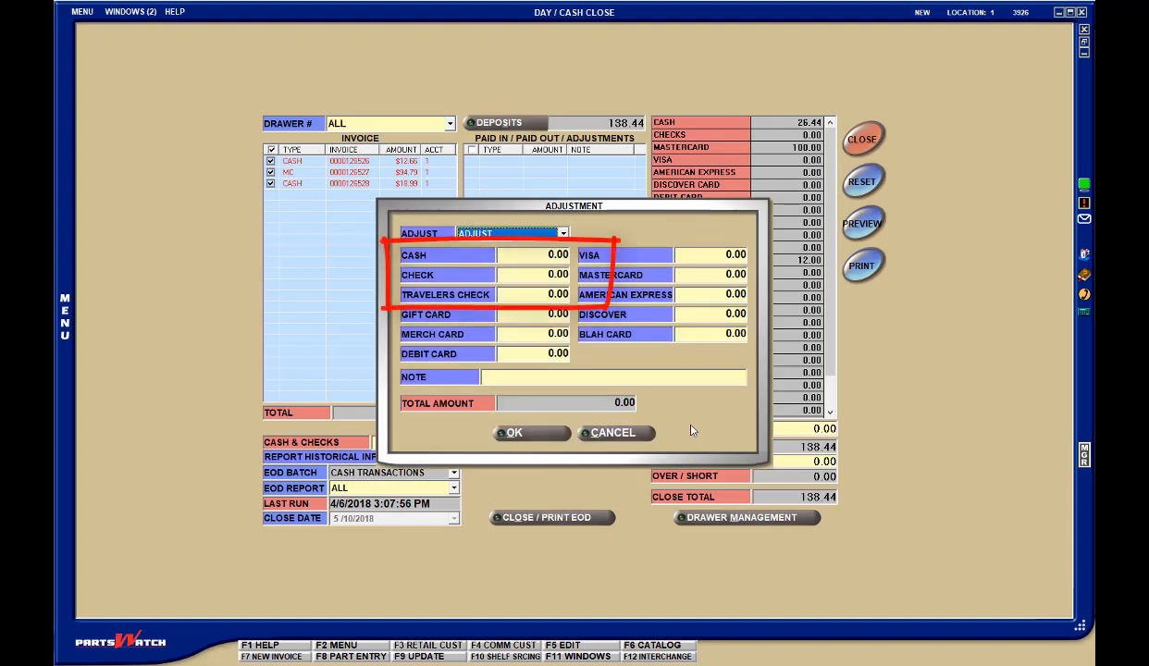
pyautogui.click(635, 438)
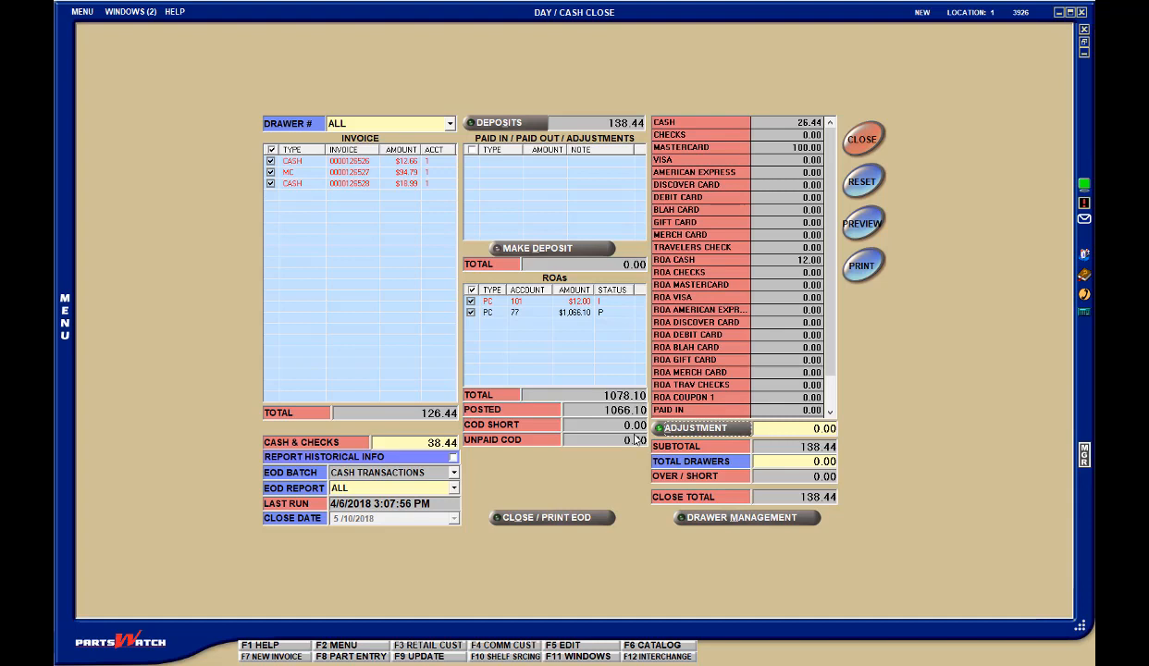
# Step: Set the EOD report in Day / Cash Close to Deposit Summary
pyautogui.click(454, 488)
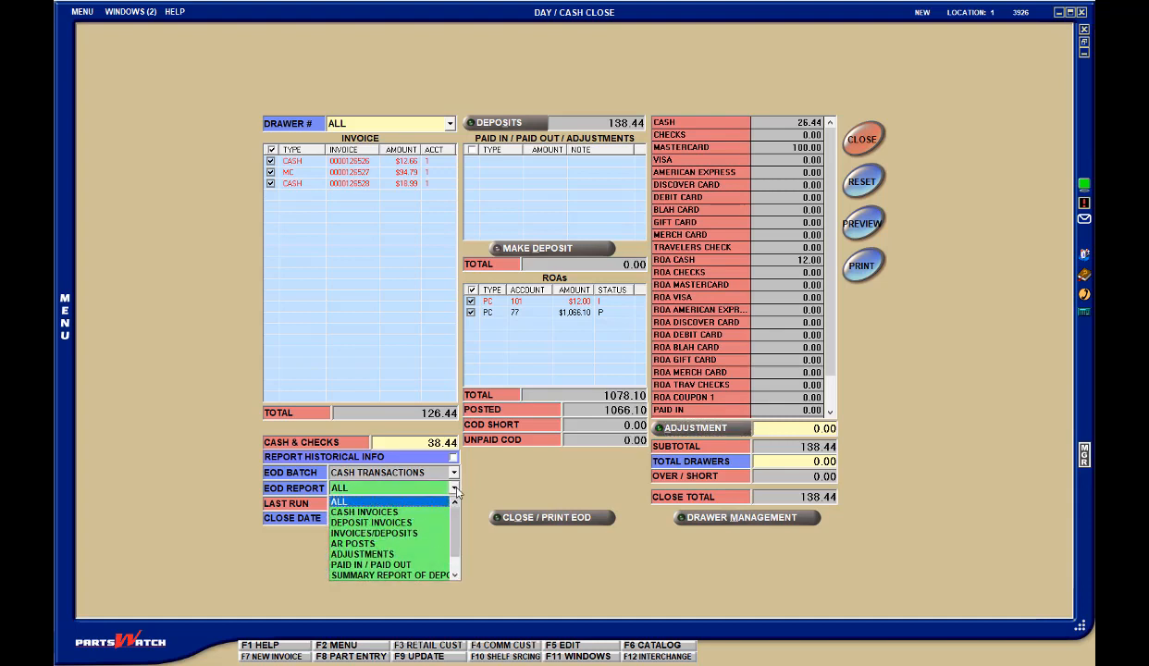
pyautogui.scroll(-1, 456, 520)
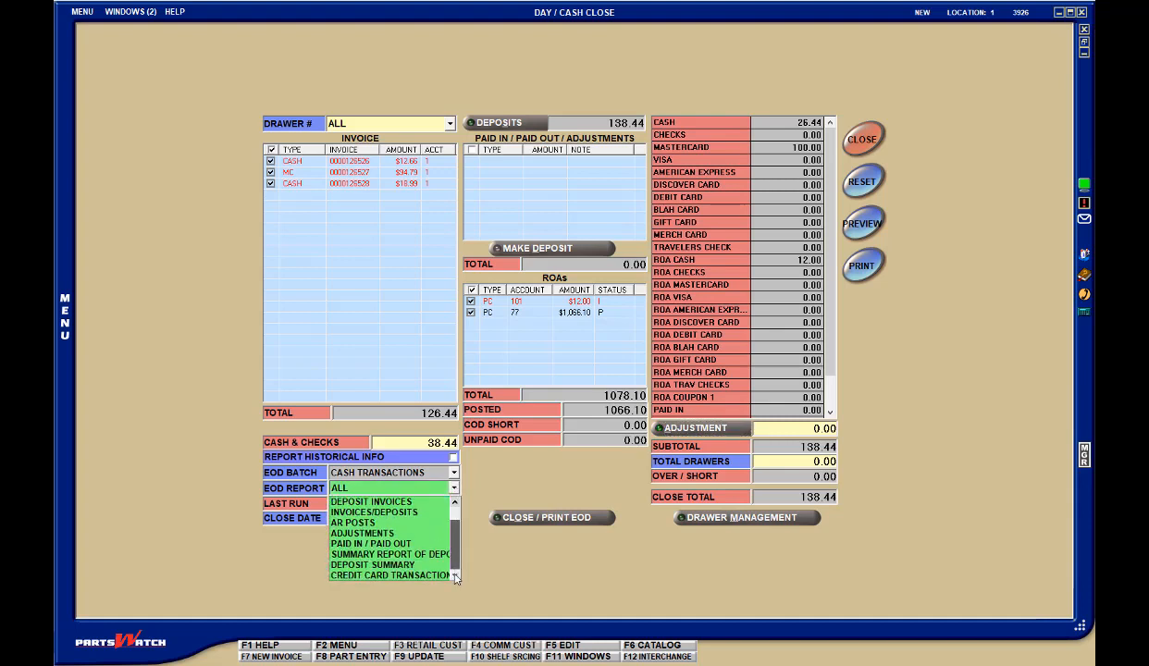
pyautogui.click(402, 566)
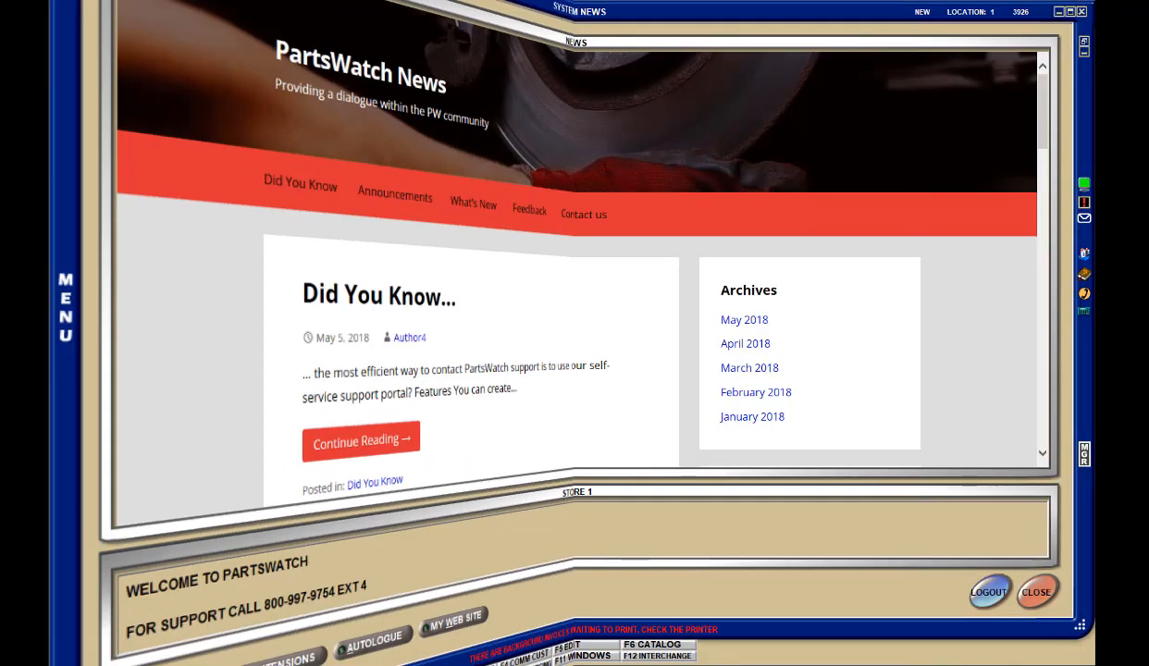
# Step: Open the financial Invoice Journal report and turn off Exclude Detail in its criteria
pyautogui.click(81, 12)
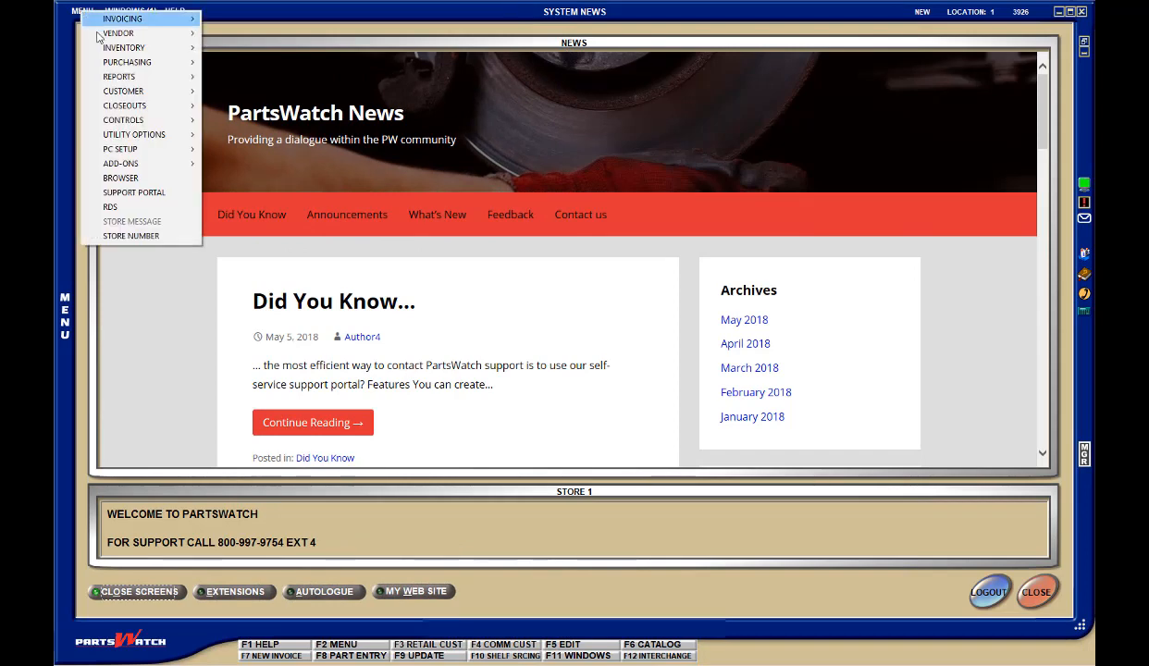
pyautogui.moveTo(135, 81)
pyautogui.moveTo(242, 80)
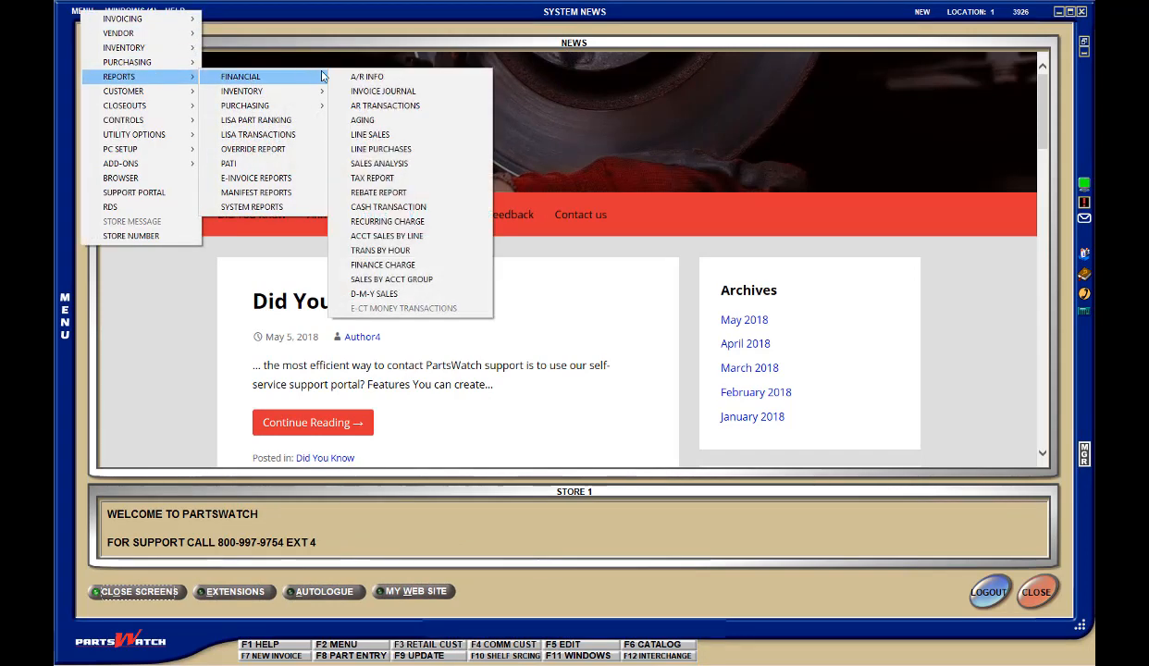
pyautogui.click(384, 91)
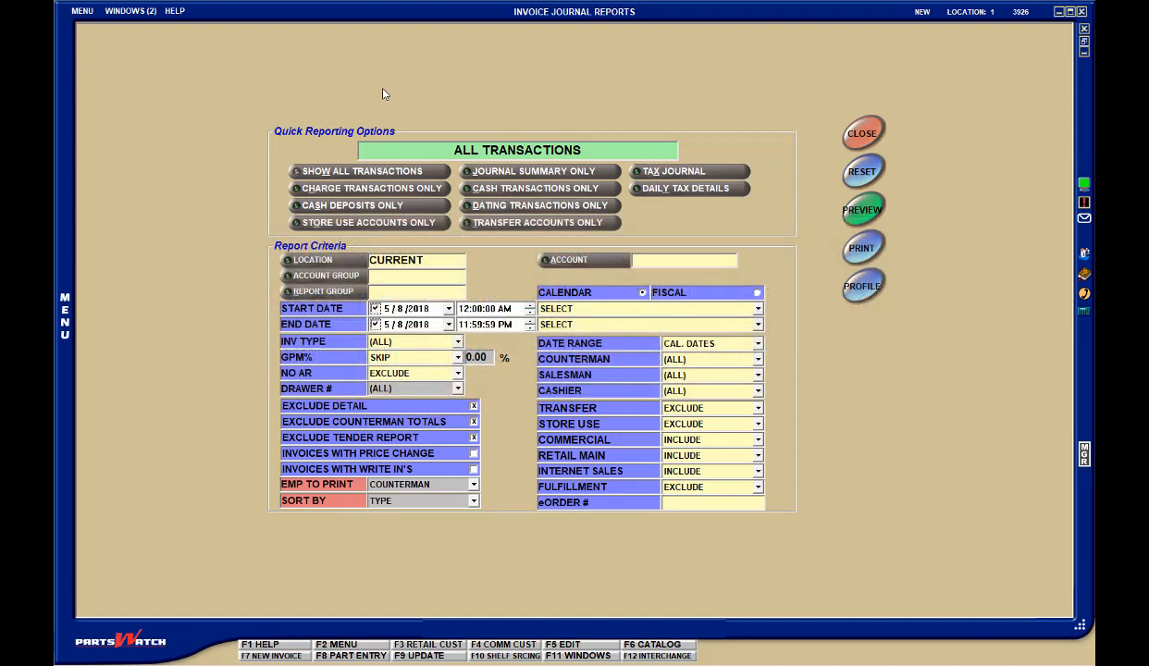
pyautogui.click(474, 407)
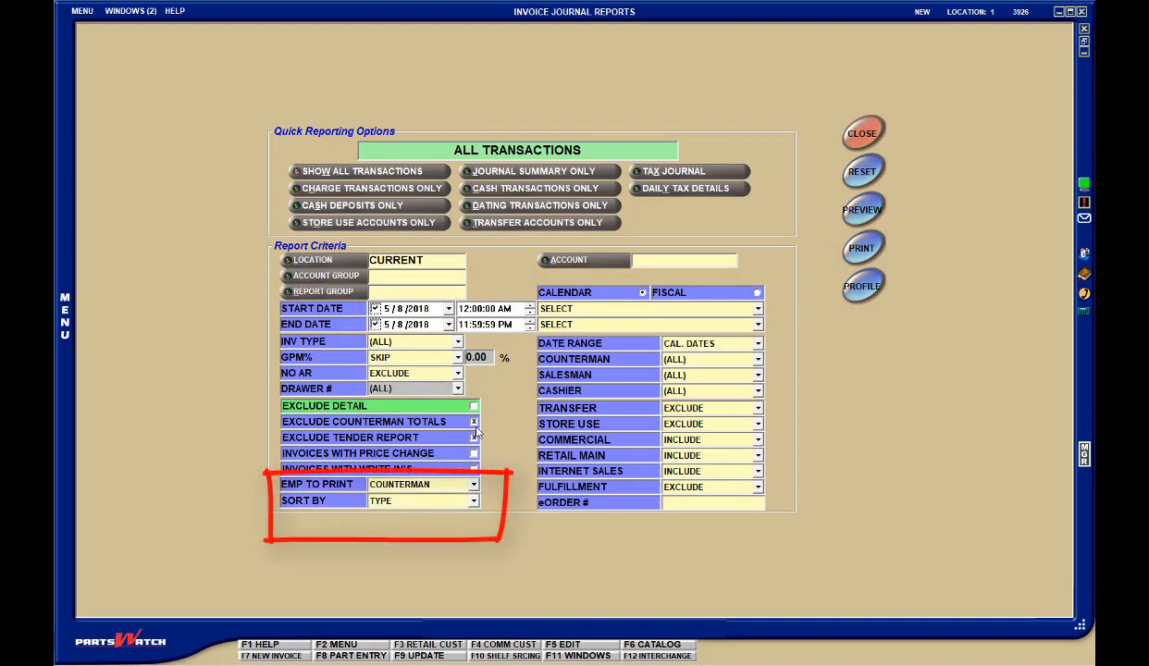
# Step: Show the Emp to Print choices, keep Counterman, and preview the invoice journal for 5/8/2017 through 5/8/2018
pyautogui.click(473, 484)
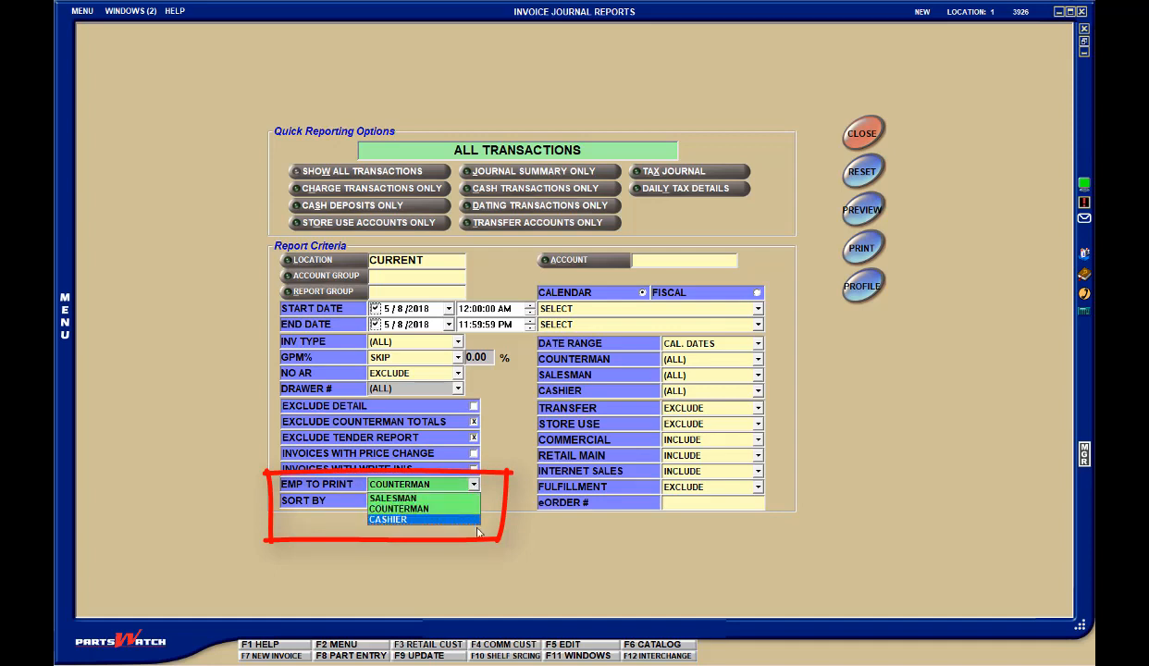
pyautogui.click(480, 520)
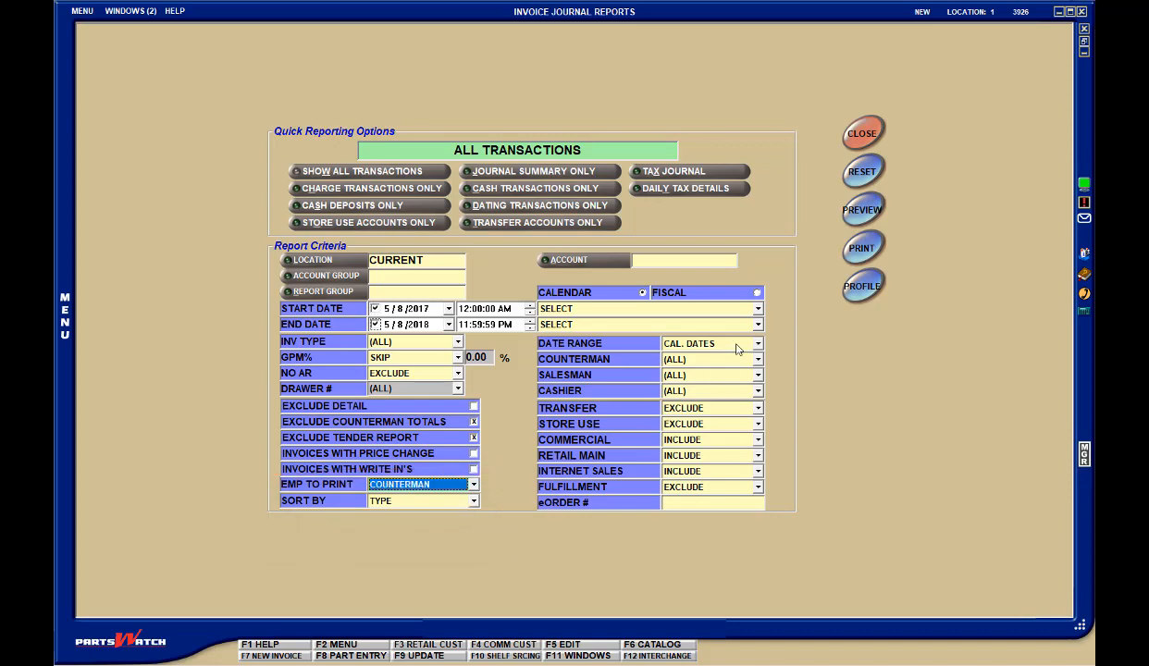
pyautogui.click(861, 209)
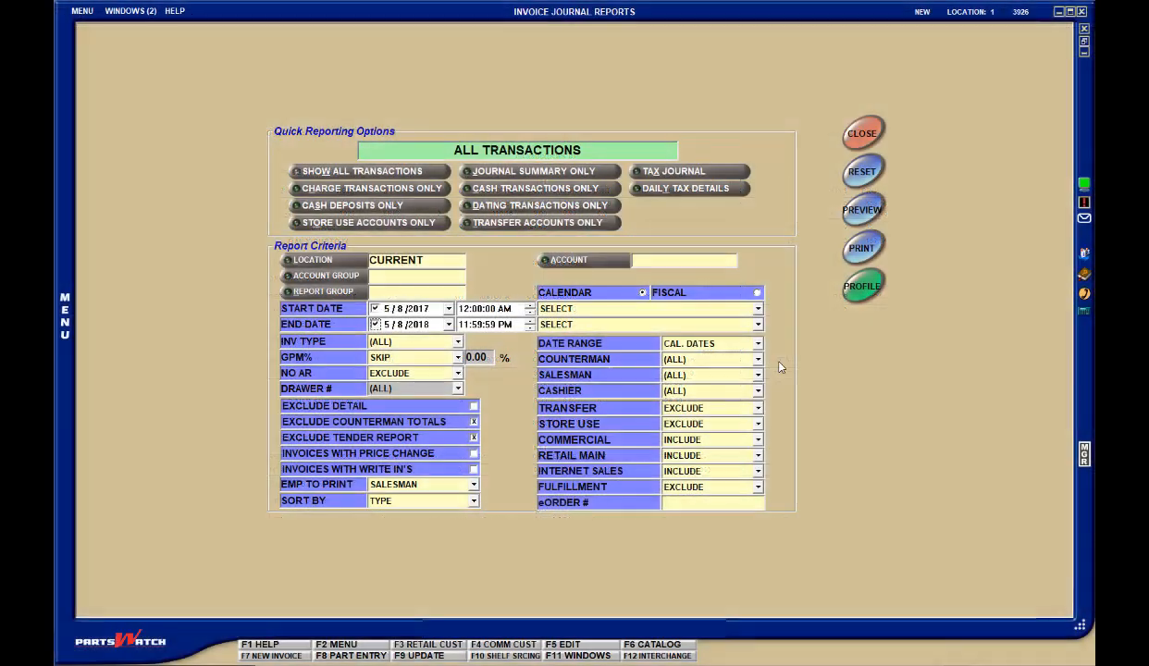
# Step: Browse the Cashier filter choices in the Invoice Journal report, keep (ALL), and leave the report
pyautogui.click(757, 391)
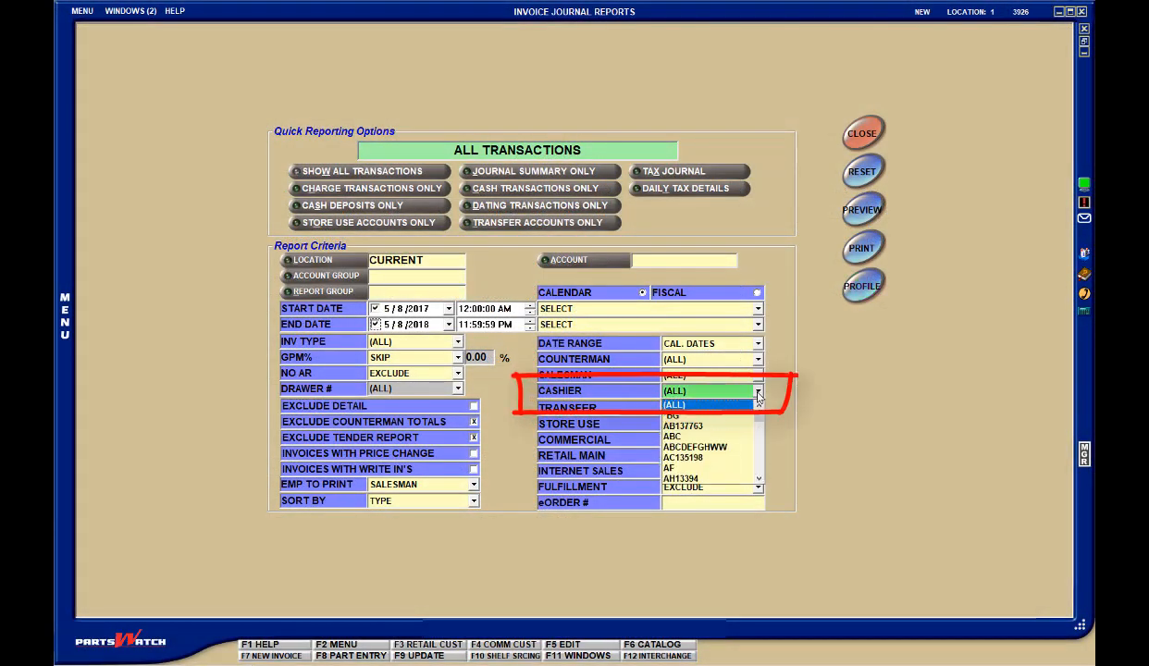
pyautogui.scroll(-10, 760, 419)
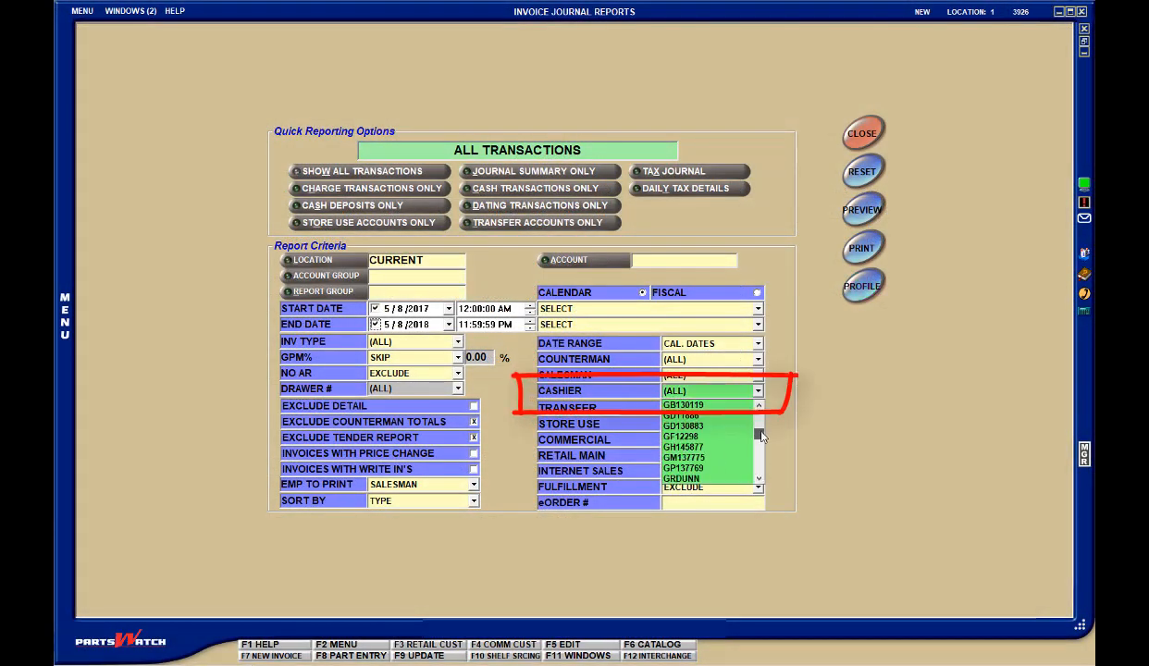
pyautogui.scroll(10, 760, 407)
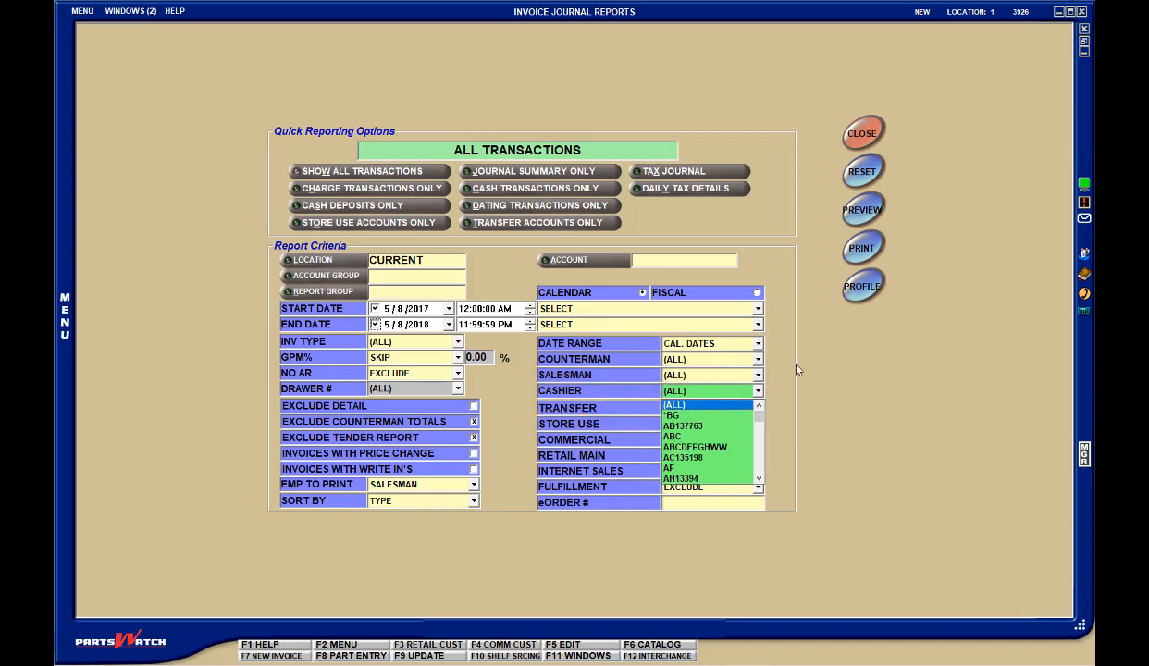
pyautogui.press('Return')
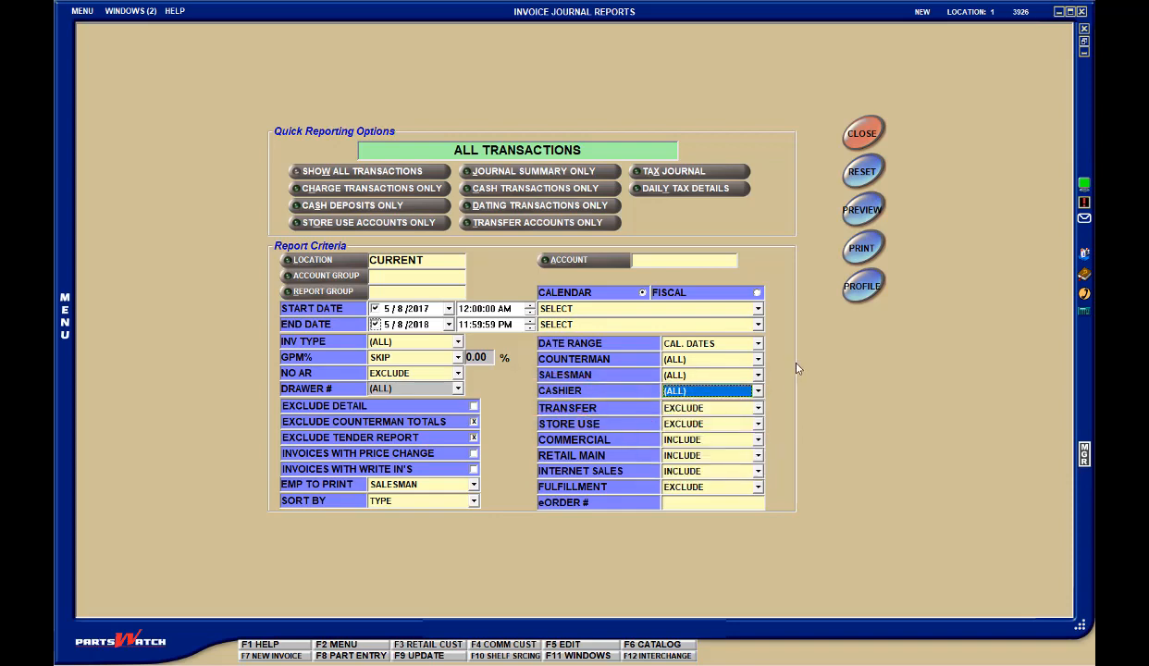
pyautogui.press('Escape')
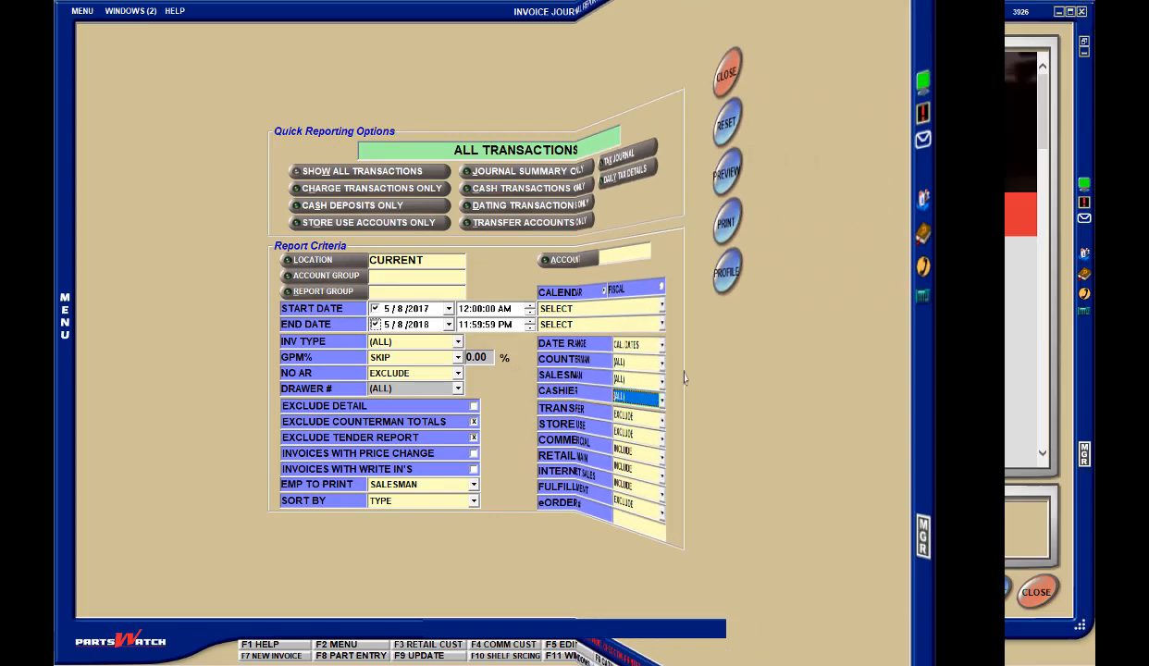
# Step: Open the financial D-M-Y Sales report, choose the DMY Line Sales Report, and preview it
pyautogui.click(82, 10)
pyautogui.moveTo(138, 74)
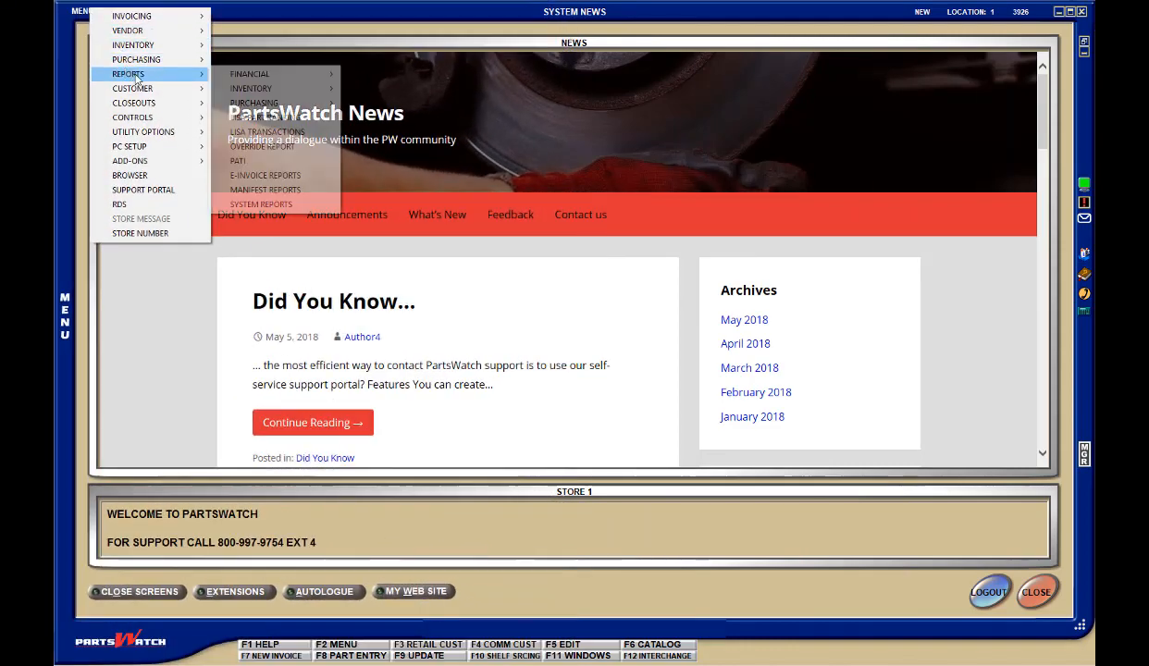
pyautogui.moveTo(259, 74)
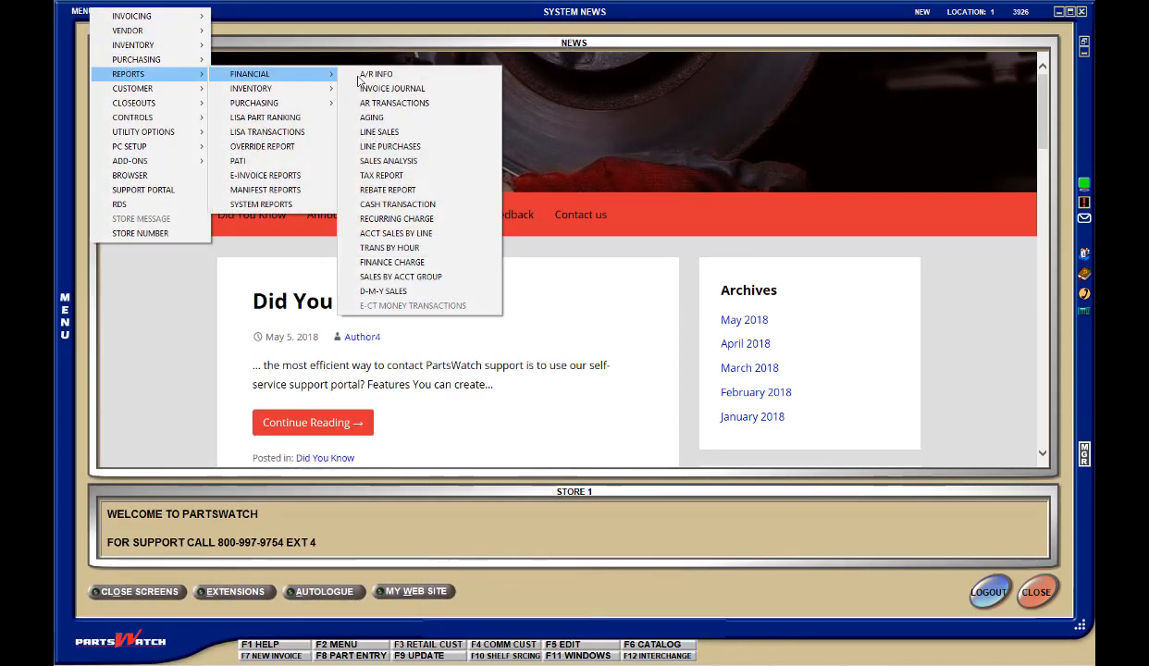
pyautogui.click(431, 291)
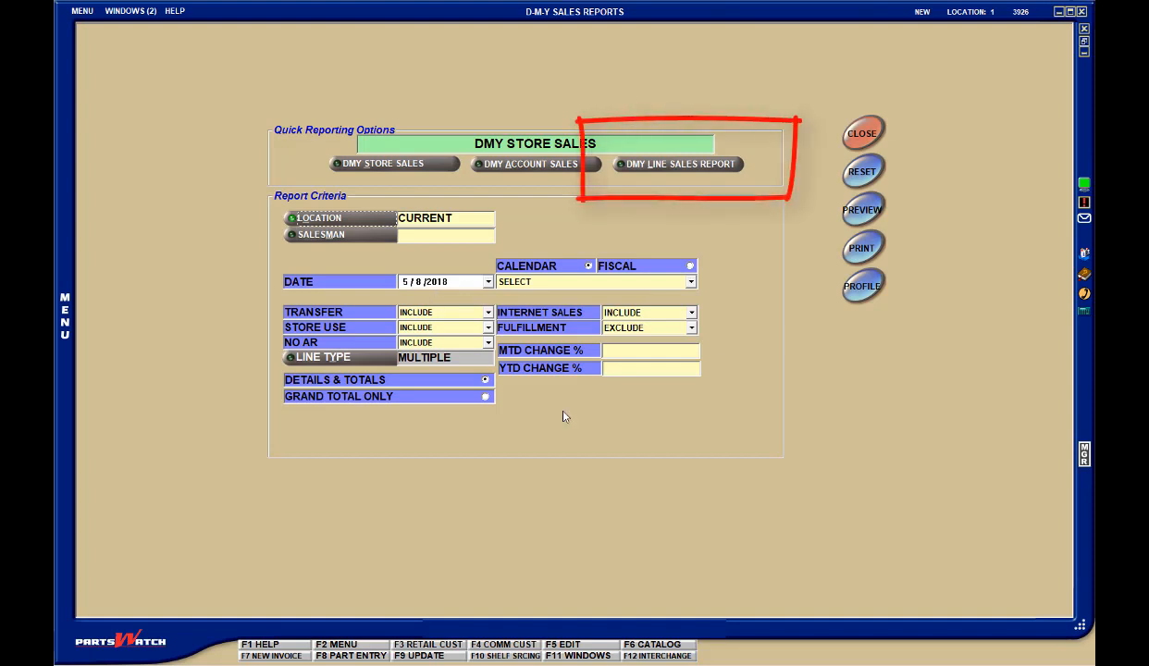
pyautogui.click(674, 167)
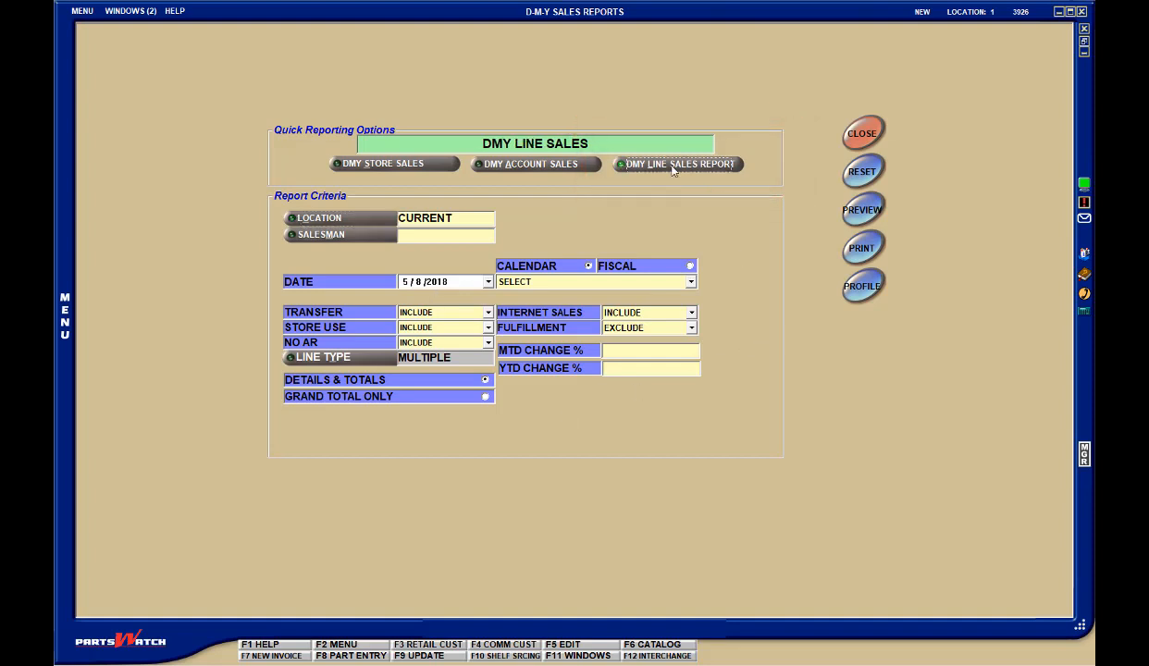
pyautogui.click(859, 205)
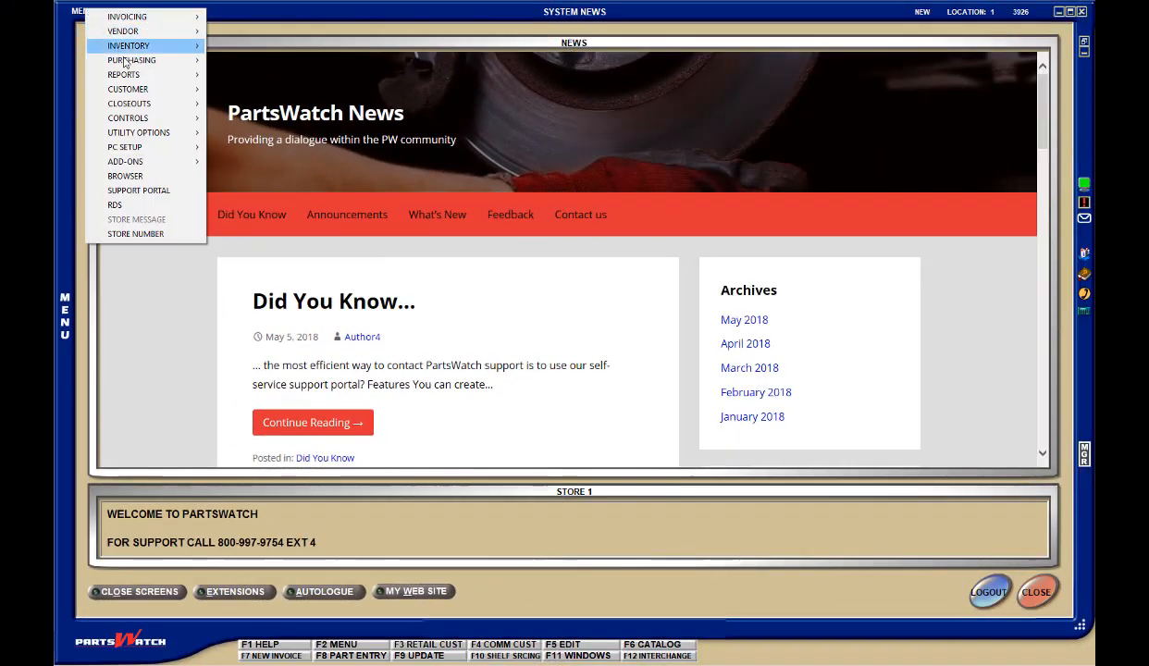
# Step: Open the LISA Transactions report and view the LISA Trans Start Date-Days Back From Today setting in System General Setup
pyautogui.moveTo(197, 81)
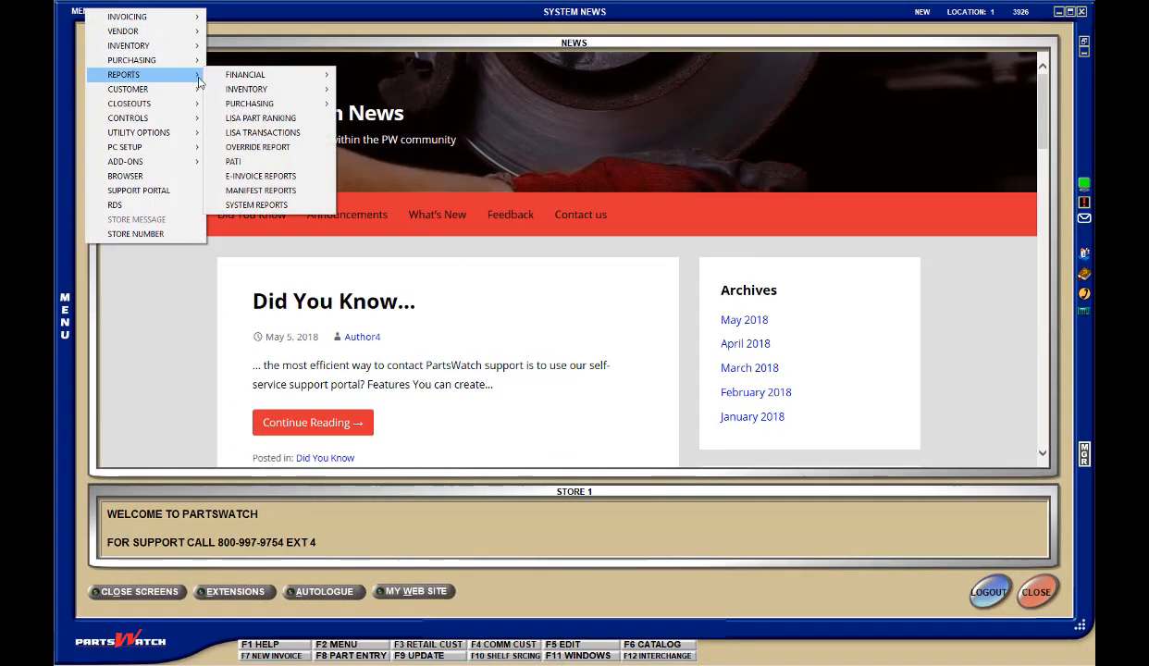
pyautogui.click(282, 134)
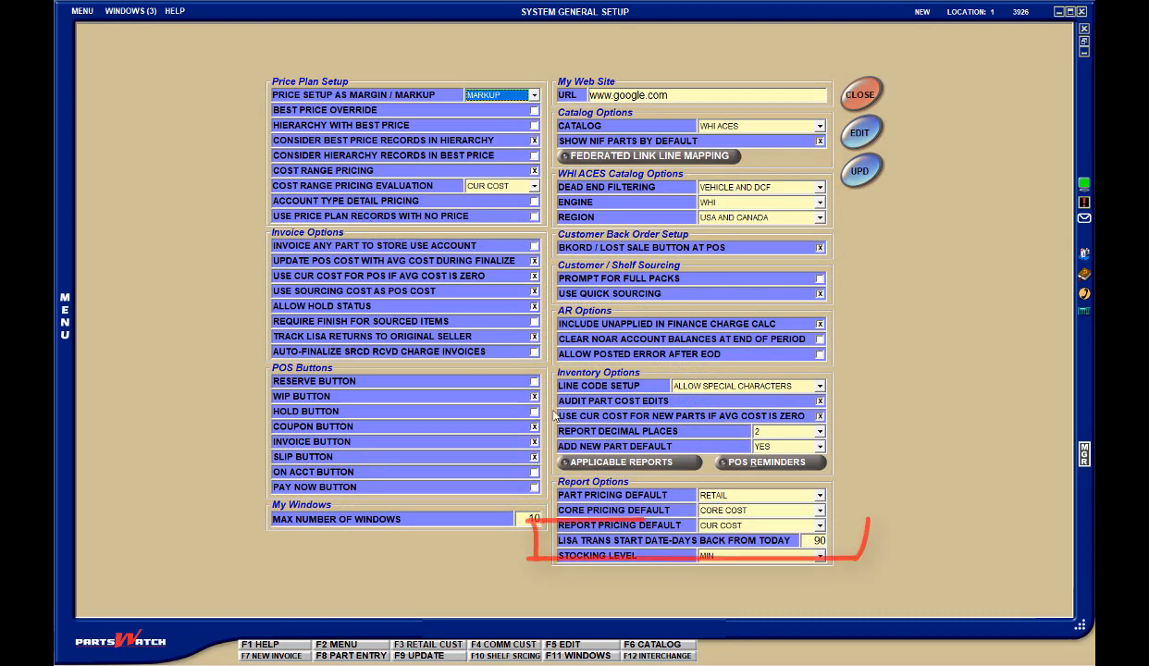
pyautogui.click(819, 541)
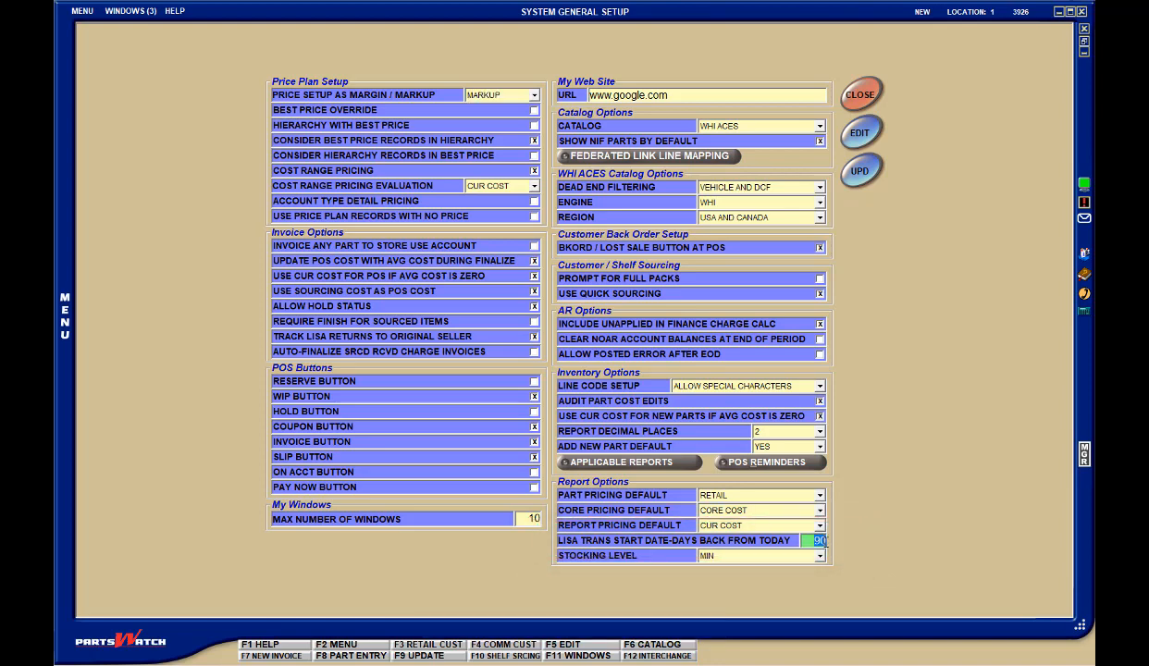
pyautogui.click(869, 100)
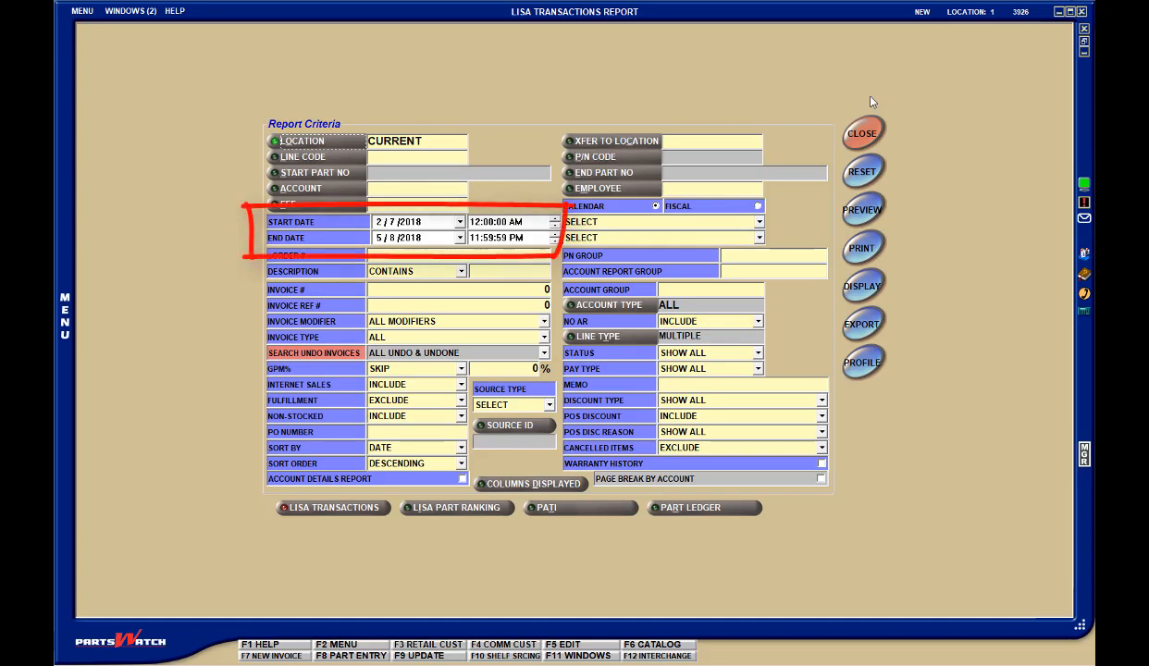
# Step: View the start date calendar and the Source Type choices in the LISA Transactions report without changing either
pyautogui.click(460, 222)
pyautogui.click(460, 222)
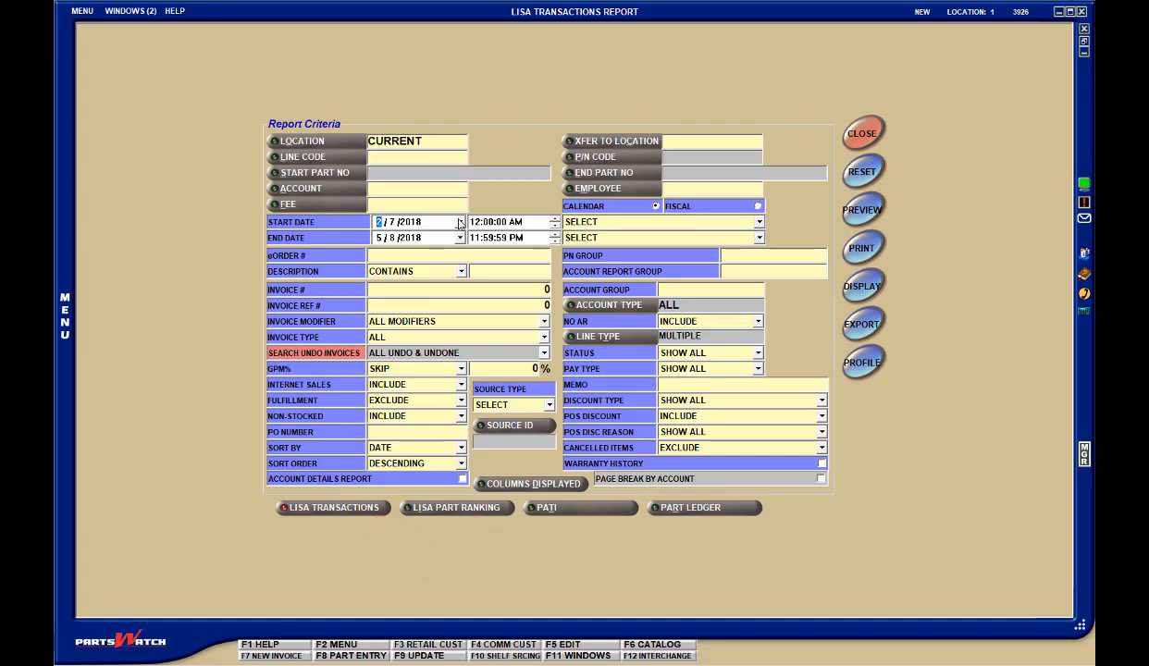
pyautogui.click(549, 405)
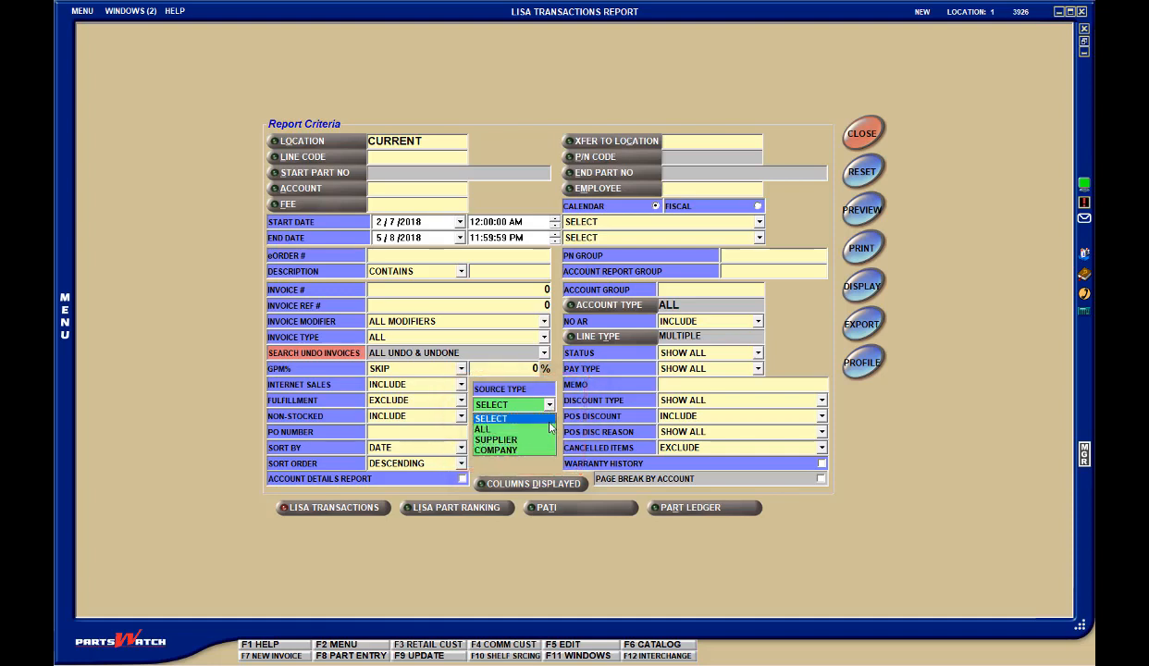
pyautogui.press('Escape')
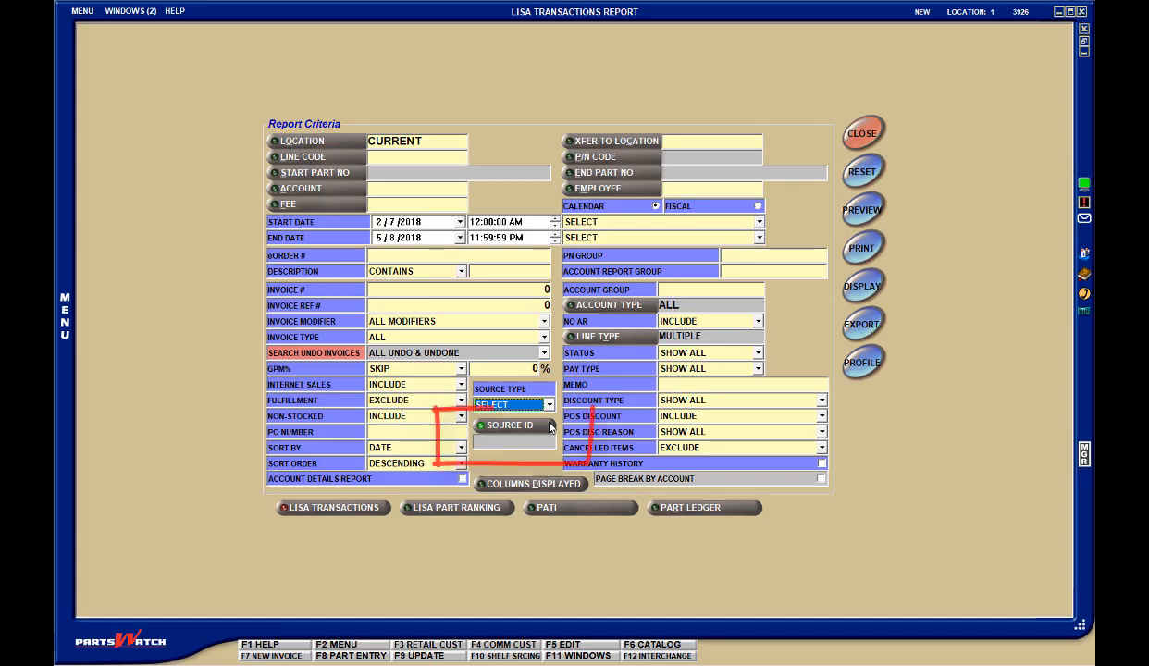
# Step: View the Source ID selection list sorted by city and state, name, and source ID, cancelling without selecting a source
pyautogui.click(551, 427)
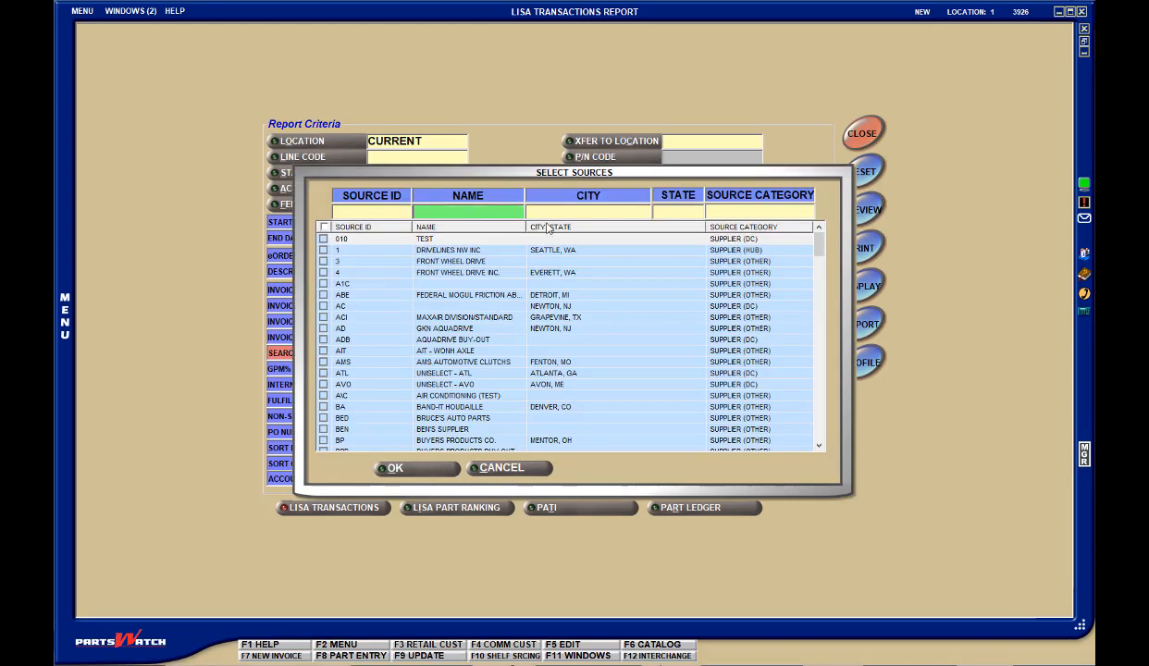
pyautogui.click(568, 216)
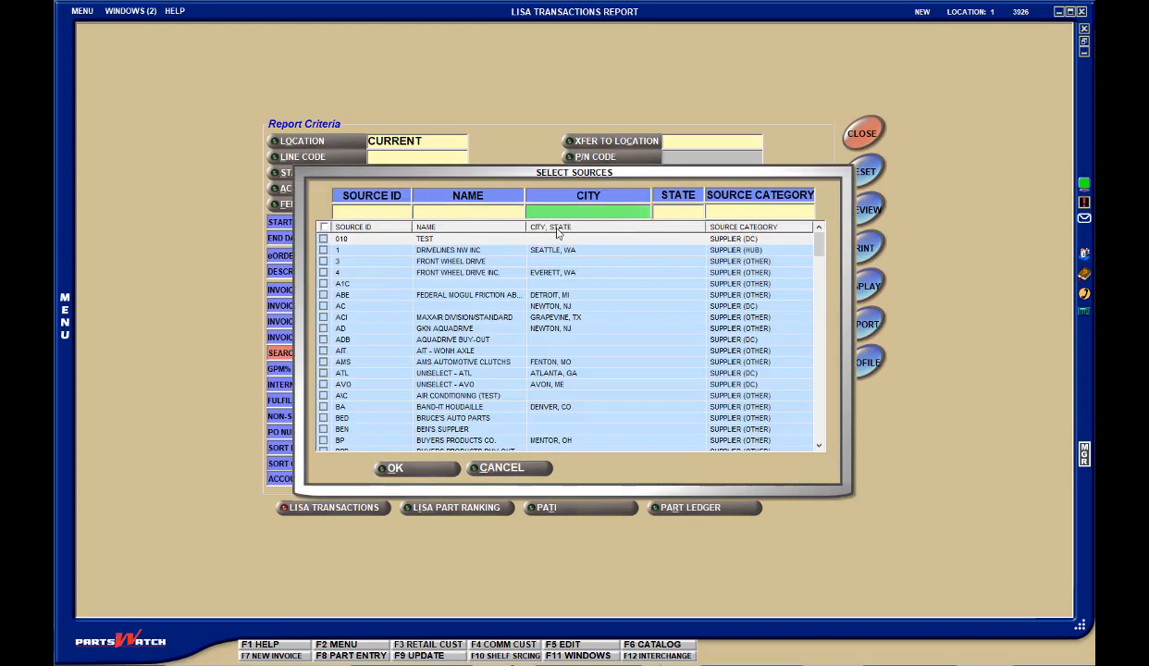
pyautogui.click(555, 229)
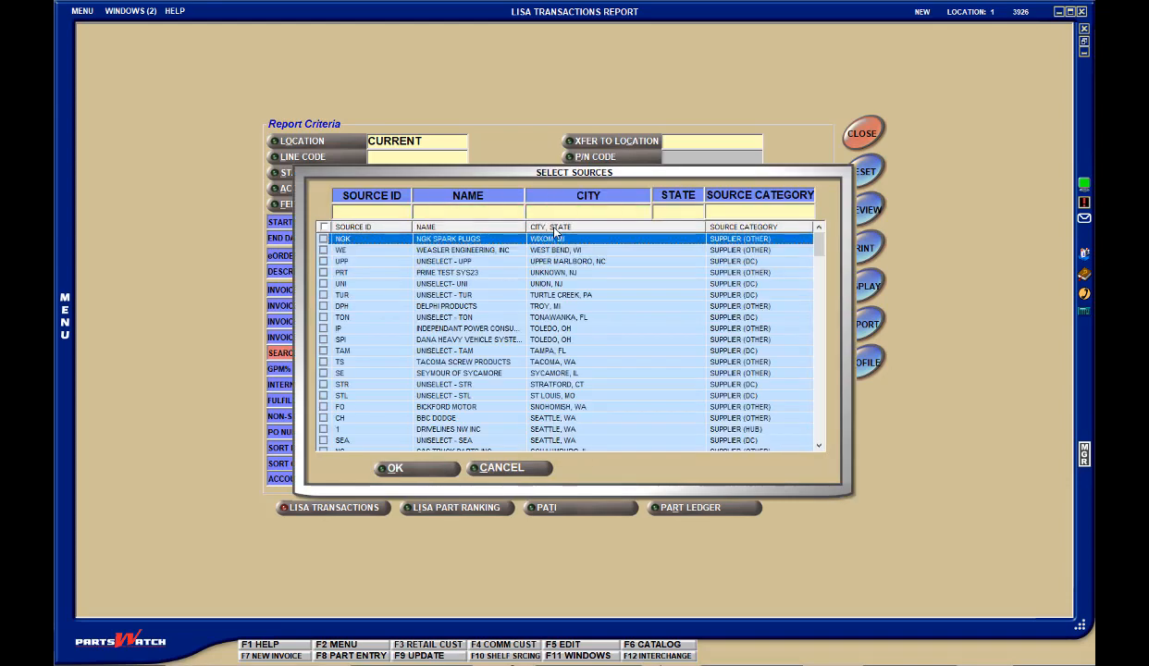
pyautogui.click(492, 227)
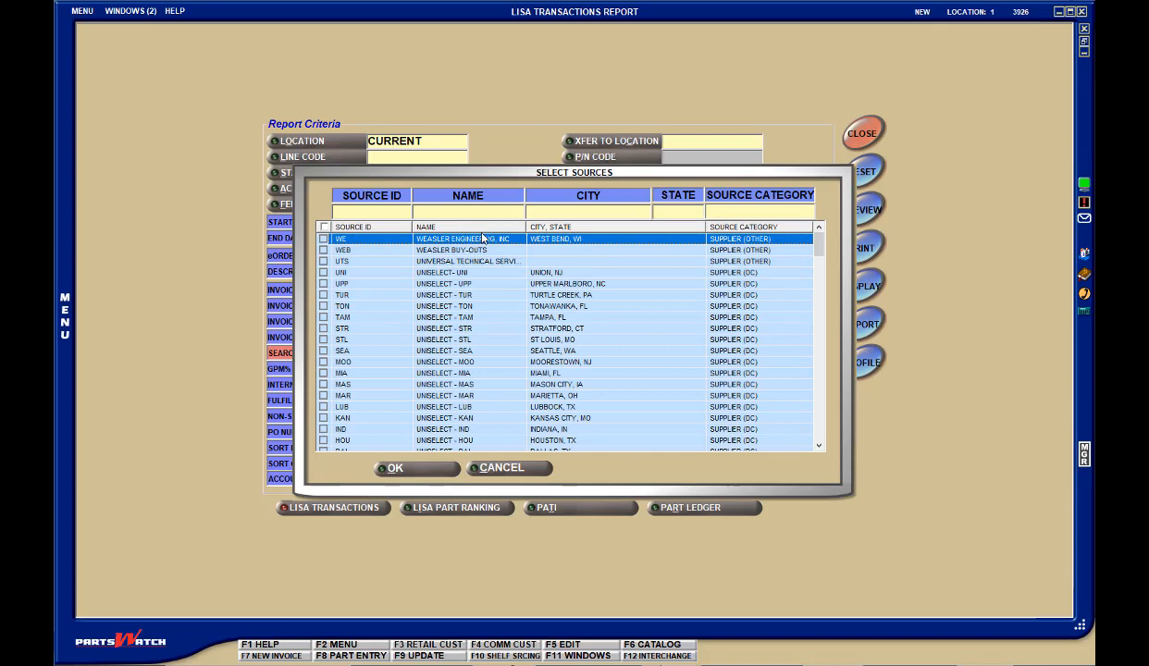
pyautogui.click(399, 230)
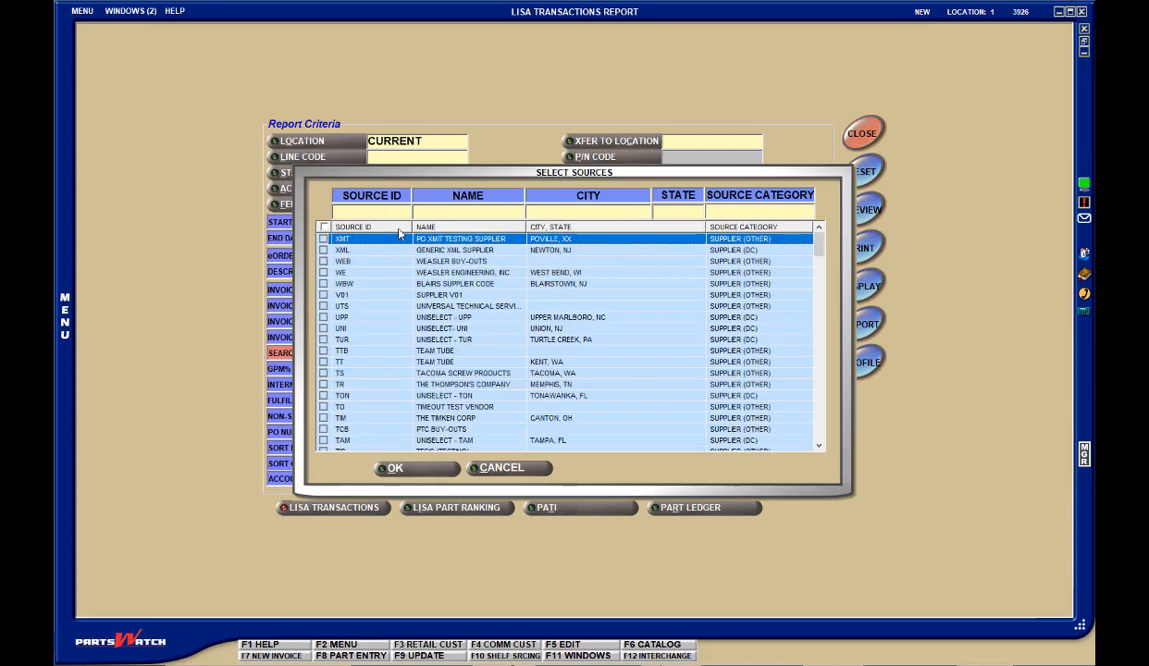
pyautogui.click(500, 468)
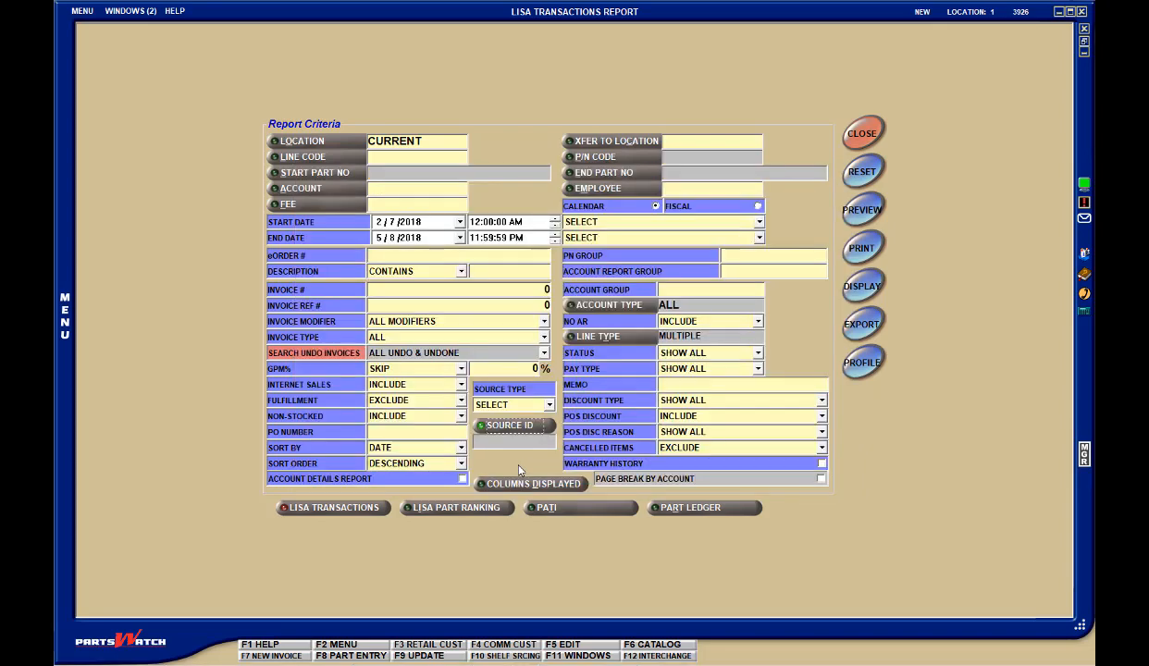
# Step: Add the Source ID and Source Type columns to the LISA Transactions report's displayed columns
pyautogui.click(520, 485)
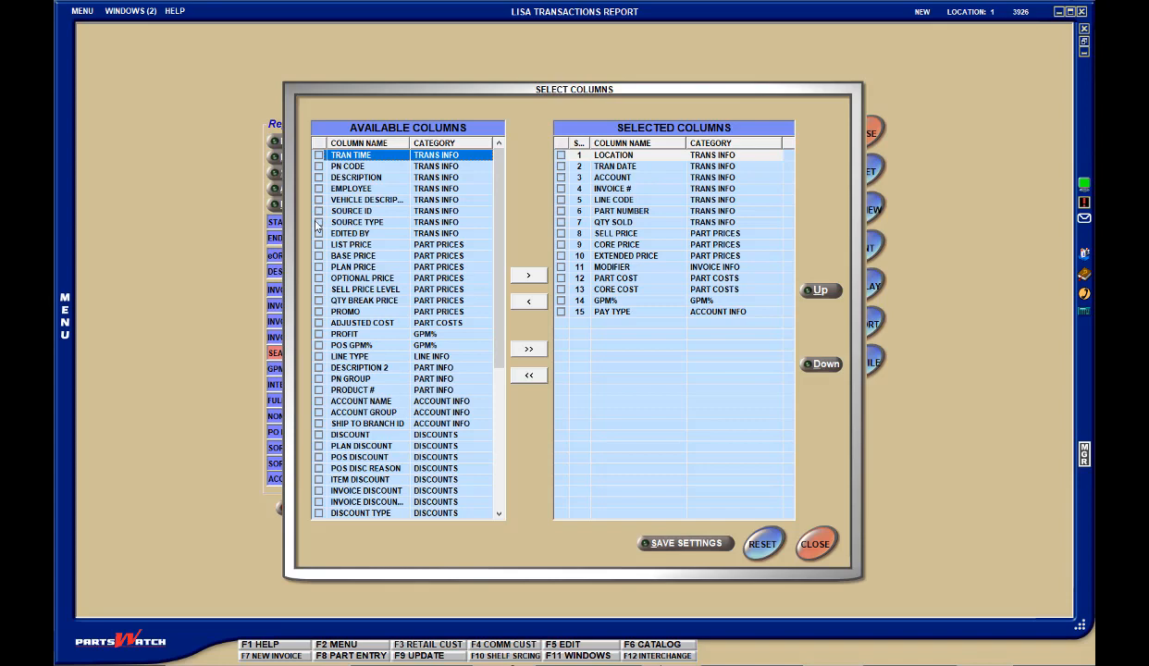
pyautogui.click(318, 222)
pyautogui.click(318, 211)
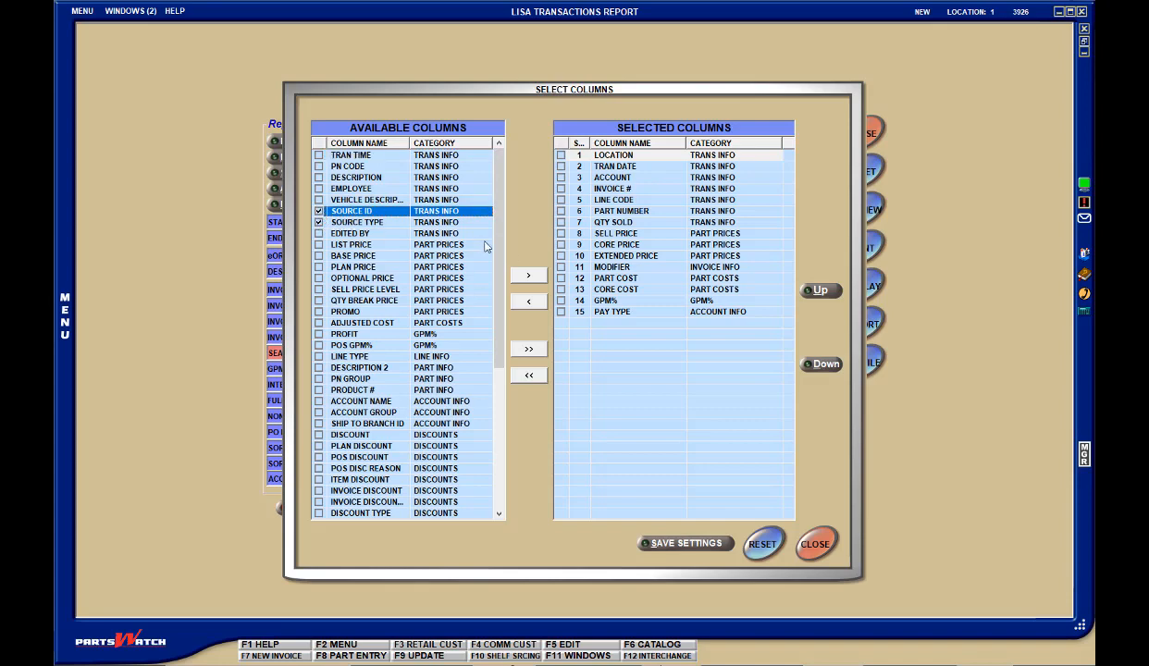
pyautogui.click(528, 276)
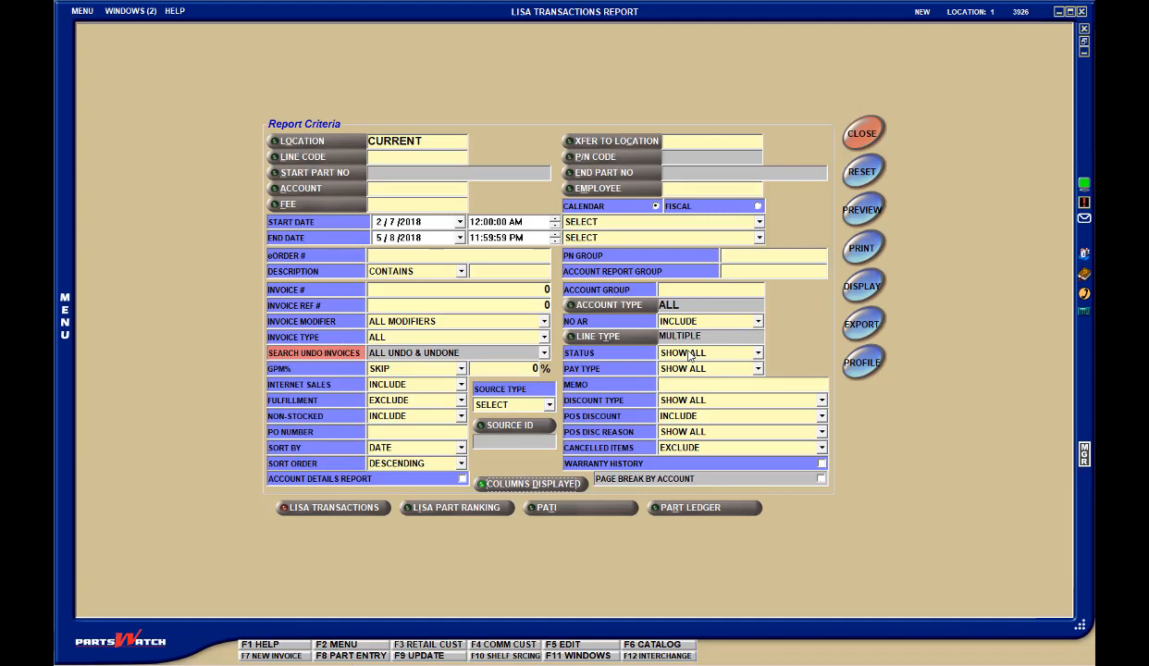
# Step: Open the LISA Part Ranking report, view its Report Type choices, and preview the report for 5/8/2017 to 5/8/2018
pyautogui.click(463, 508)
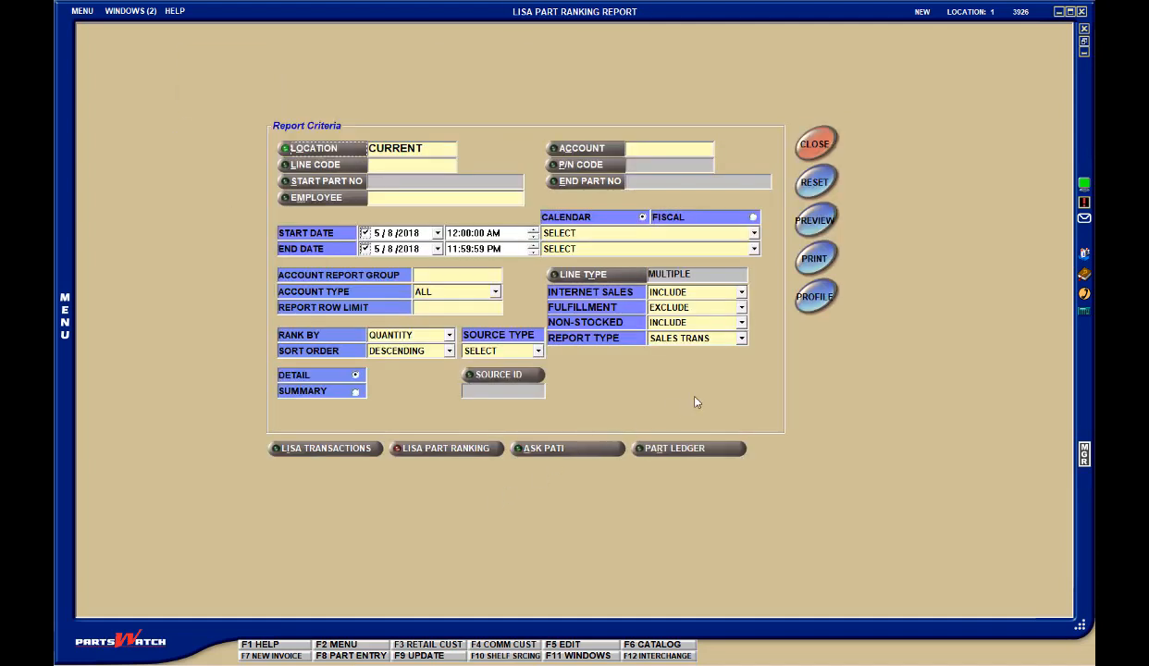
pyautogui.click(741, 338)
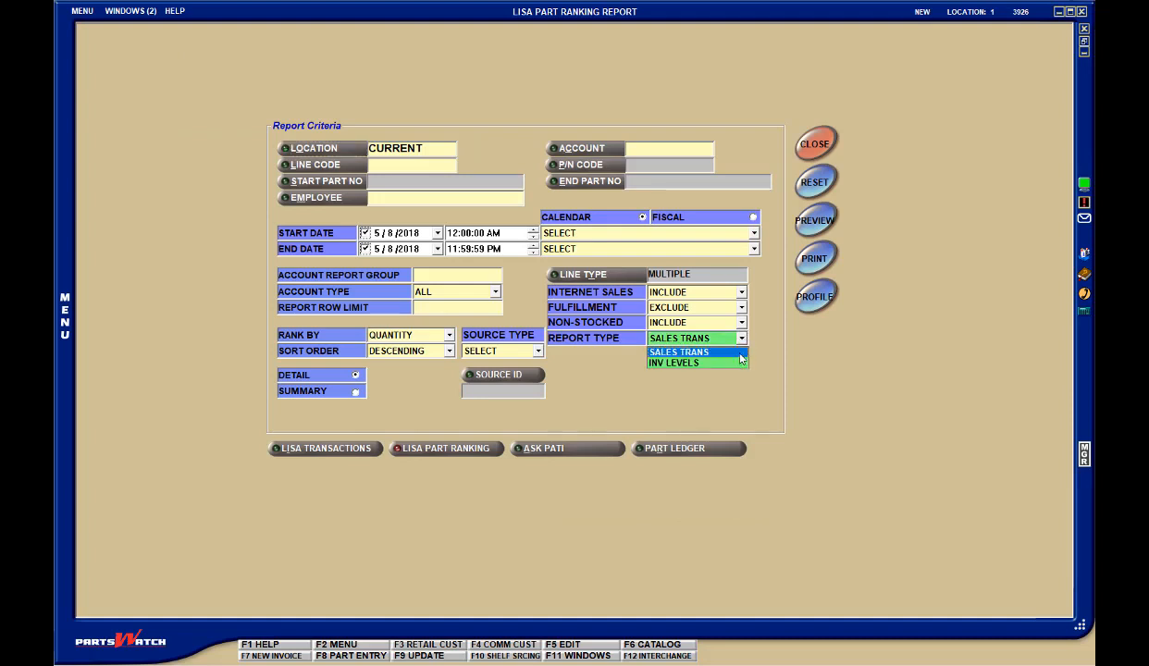
pyautogui.click(740, 352)
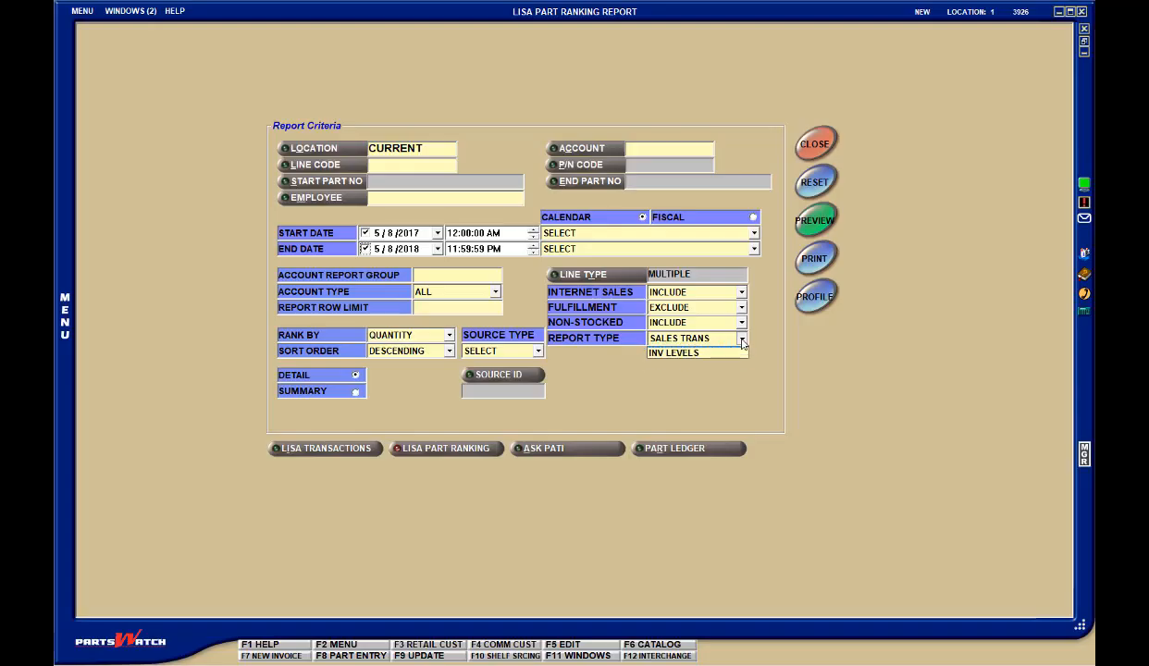
pyautogui.click(724, 353)
pyautogui.click(801, 220)
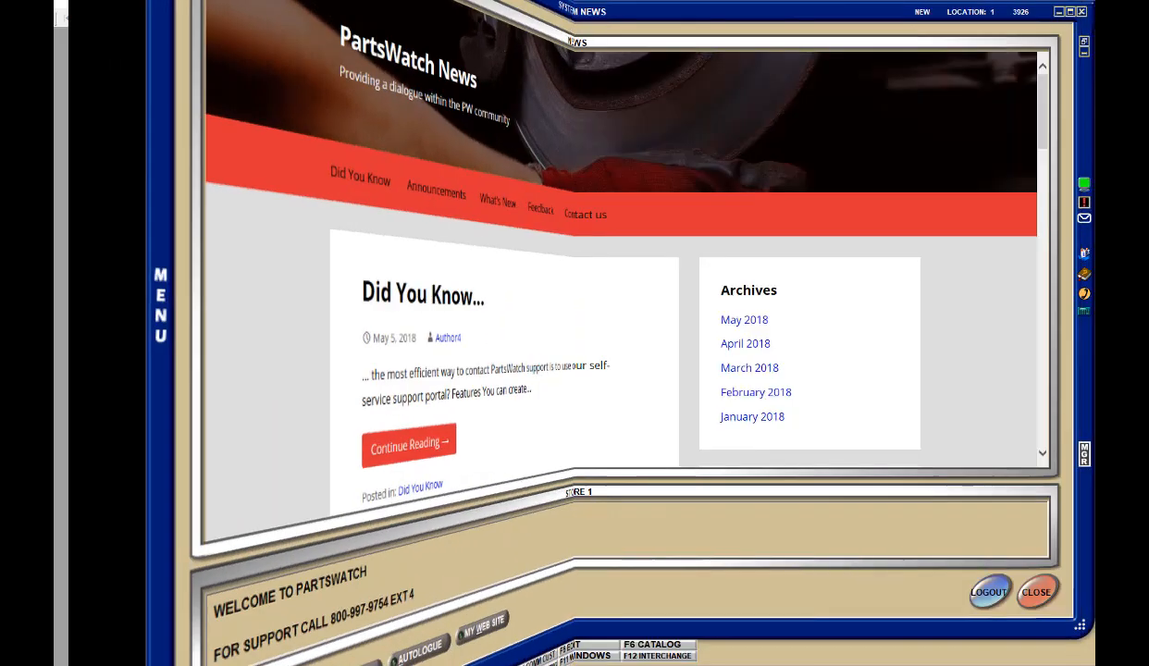
# Step: Open the Task Scheduler from the utility options and view the delivery settings of the TRY AGING batch
pyautogui.click(82, 19)
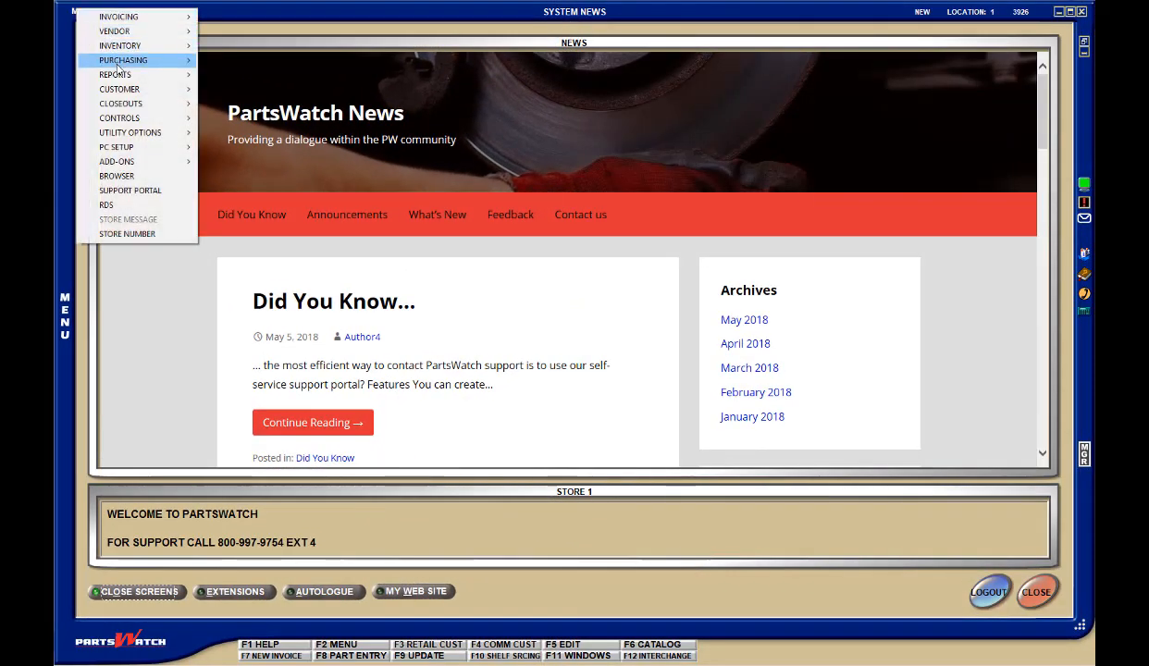
pyautogui.moveTo(138, 137)
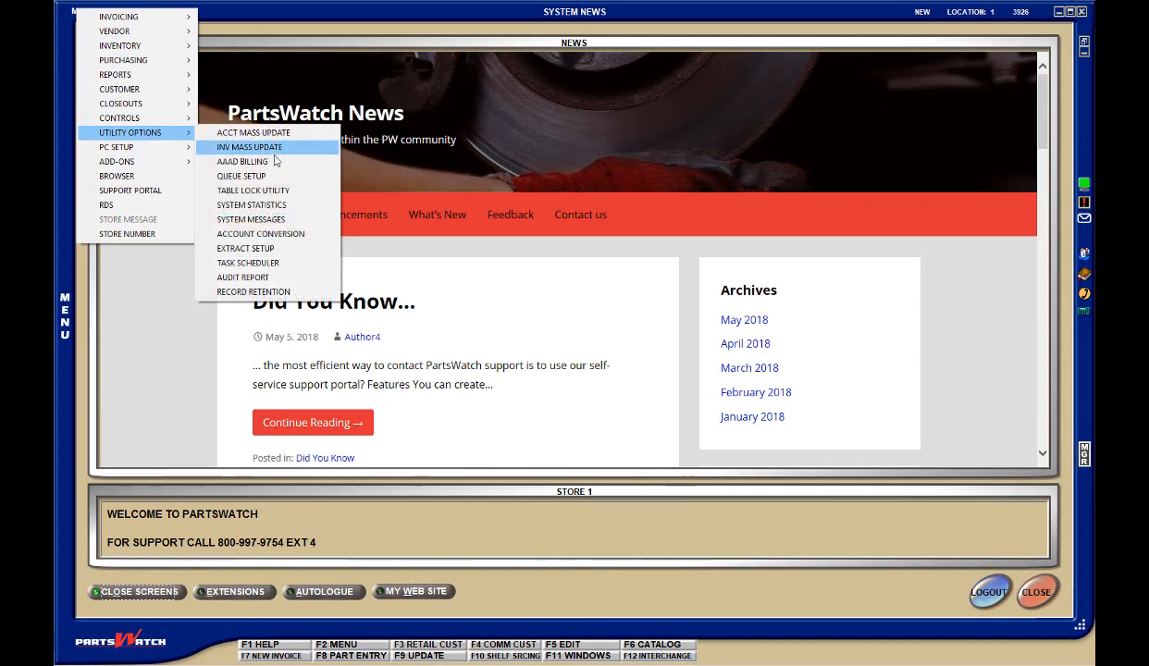
pyautogui.click(293, 265)
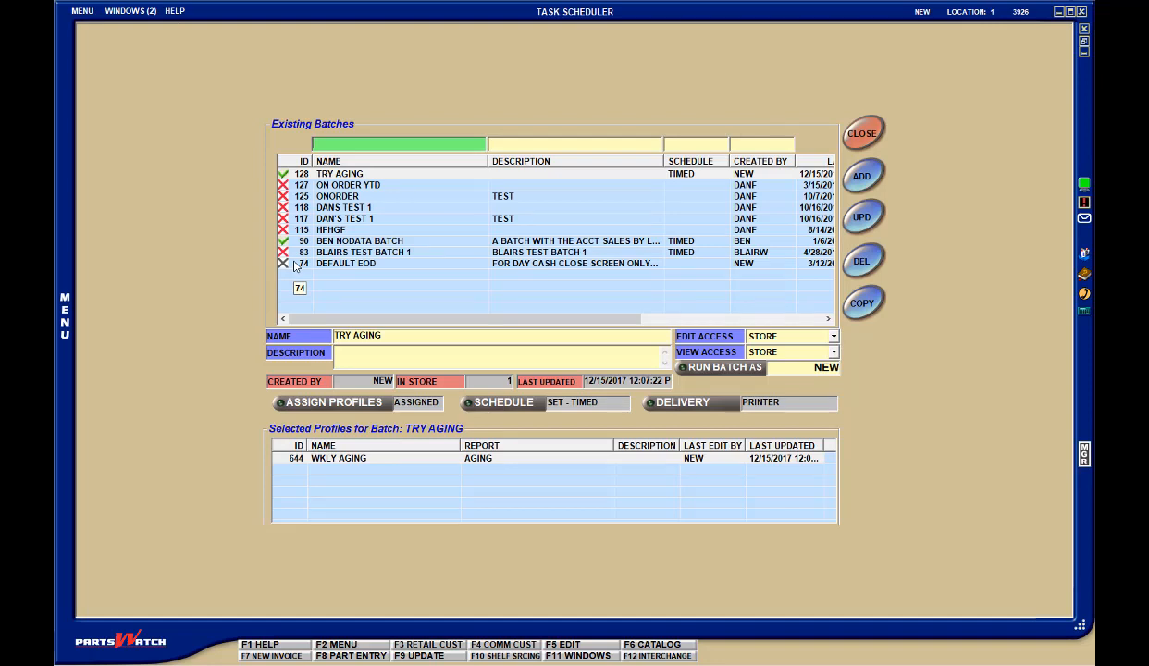
pyautogui.click(668, 397)
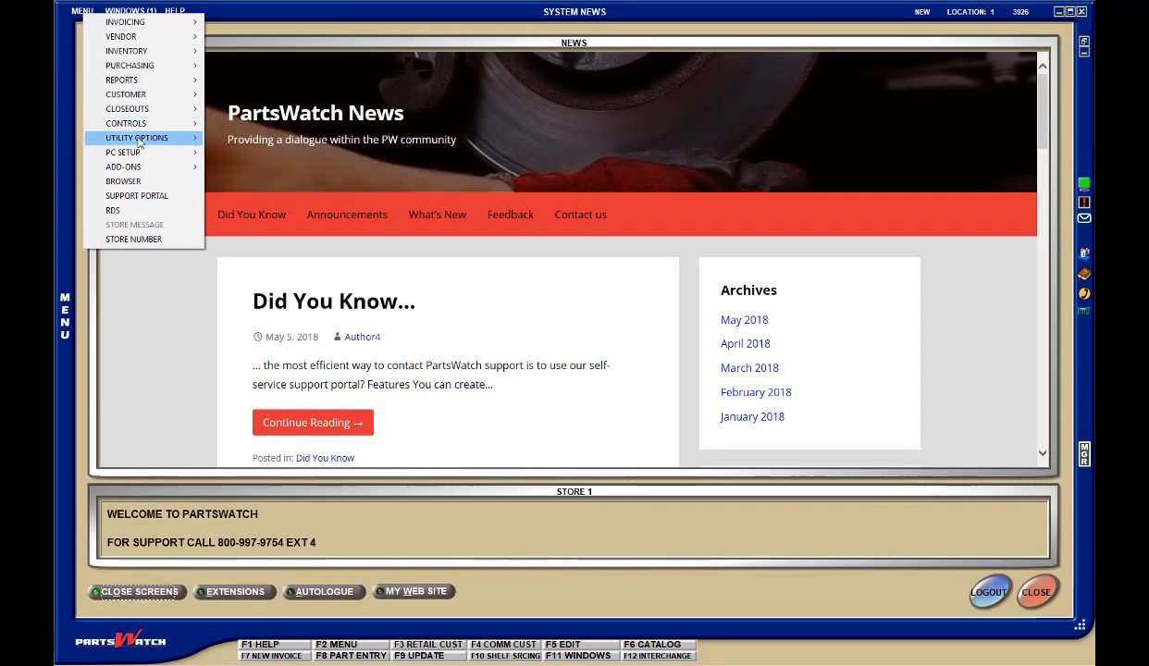
# Step: Open the Audit Report and display the PartsWatch entries for location 1 on 5/8/2018 across all menus and screens
pyautogui.moveTo(138, 143)
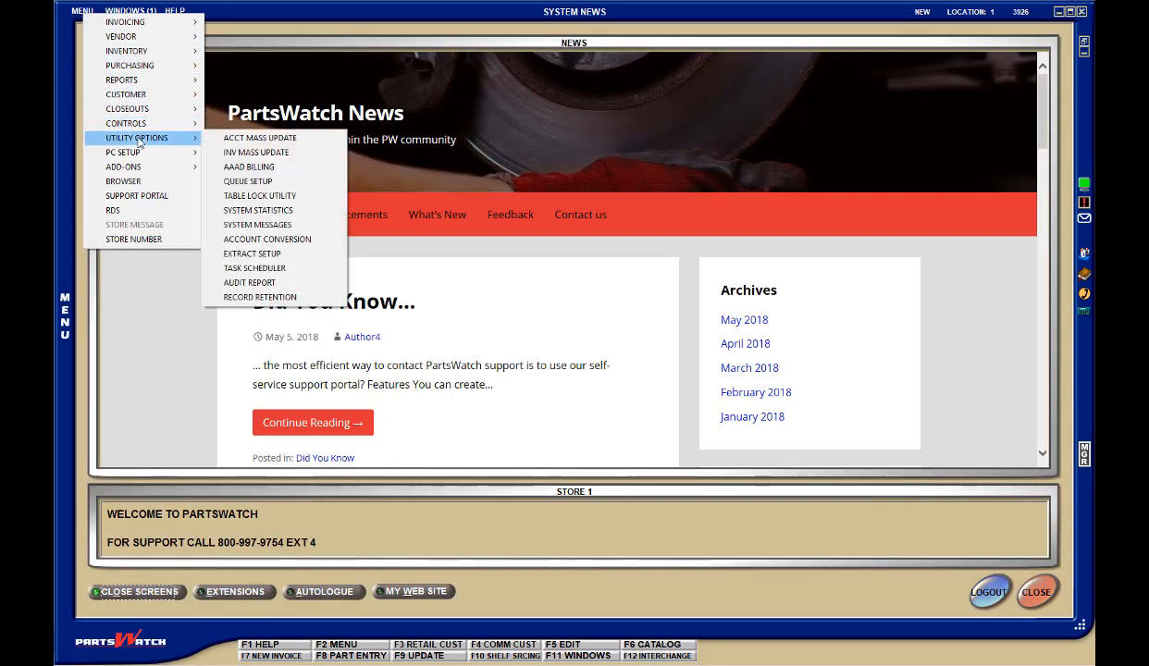
pyautogui.click(278, 283)
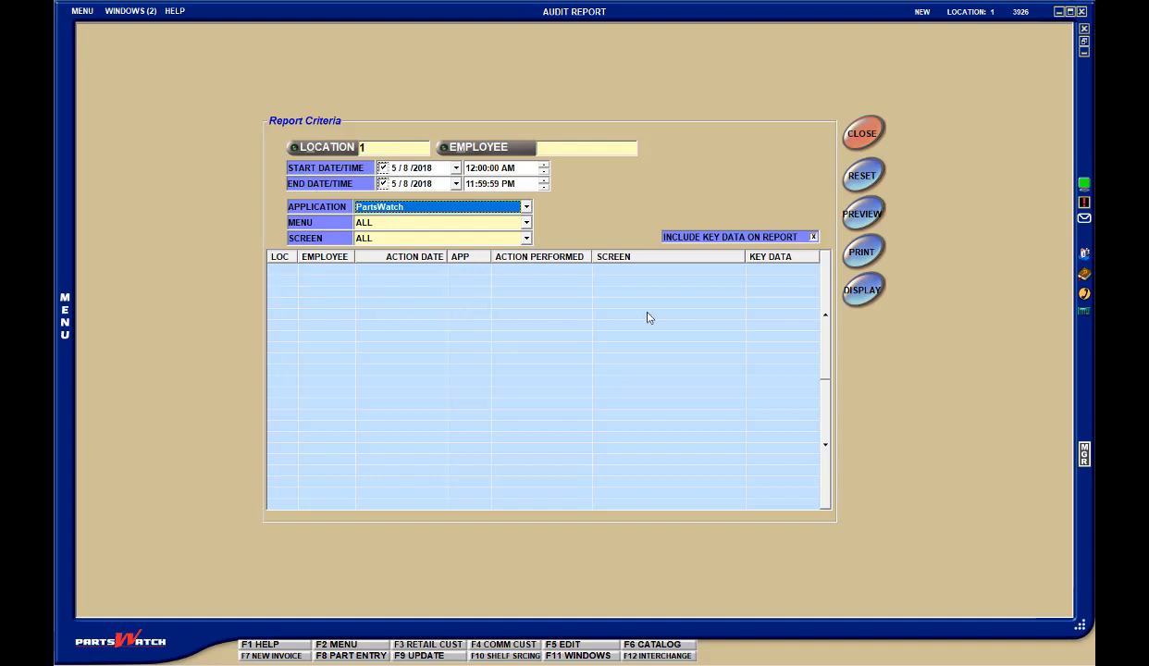
pyautogui.click(862, 293)
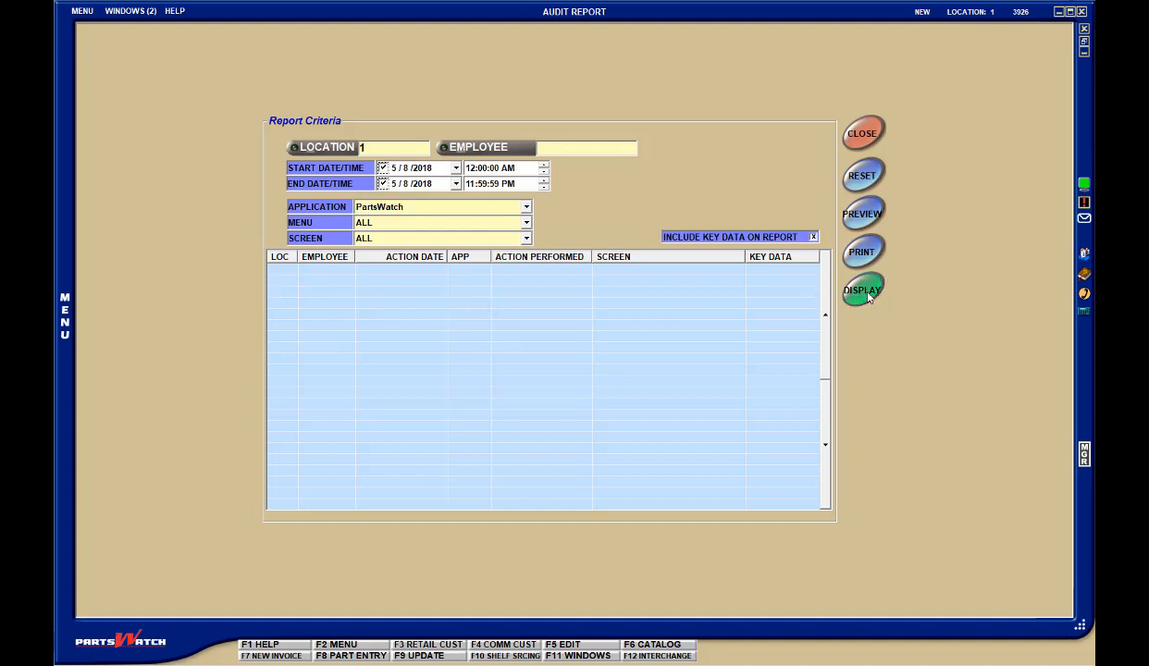
pyautogui.click(867, 296)
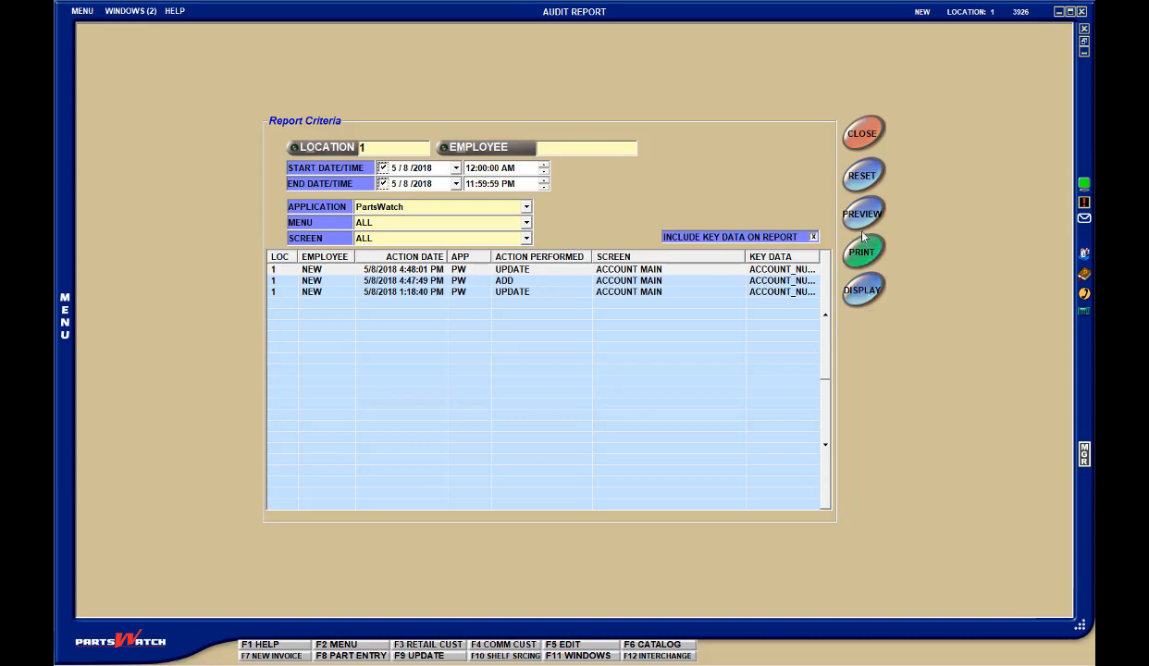
# Step: View the page output of the Audit Report with key data included, and close the output and the report
pyautogui.click(862, 251)
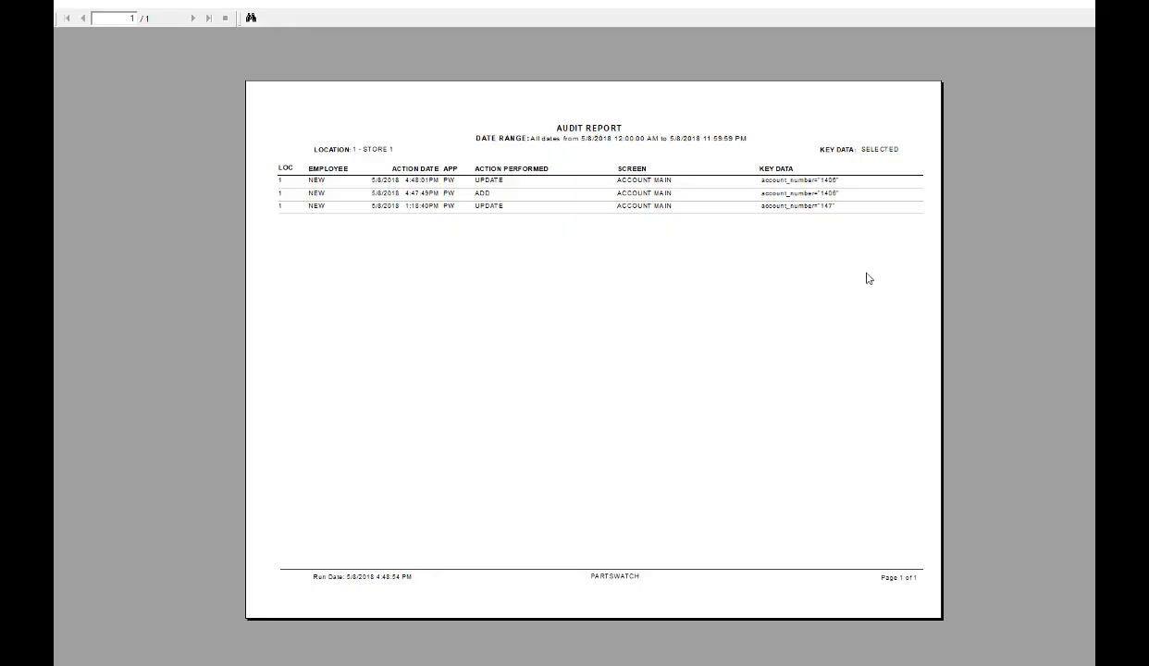
pyautogui.press('Escape')
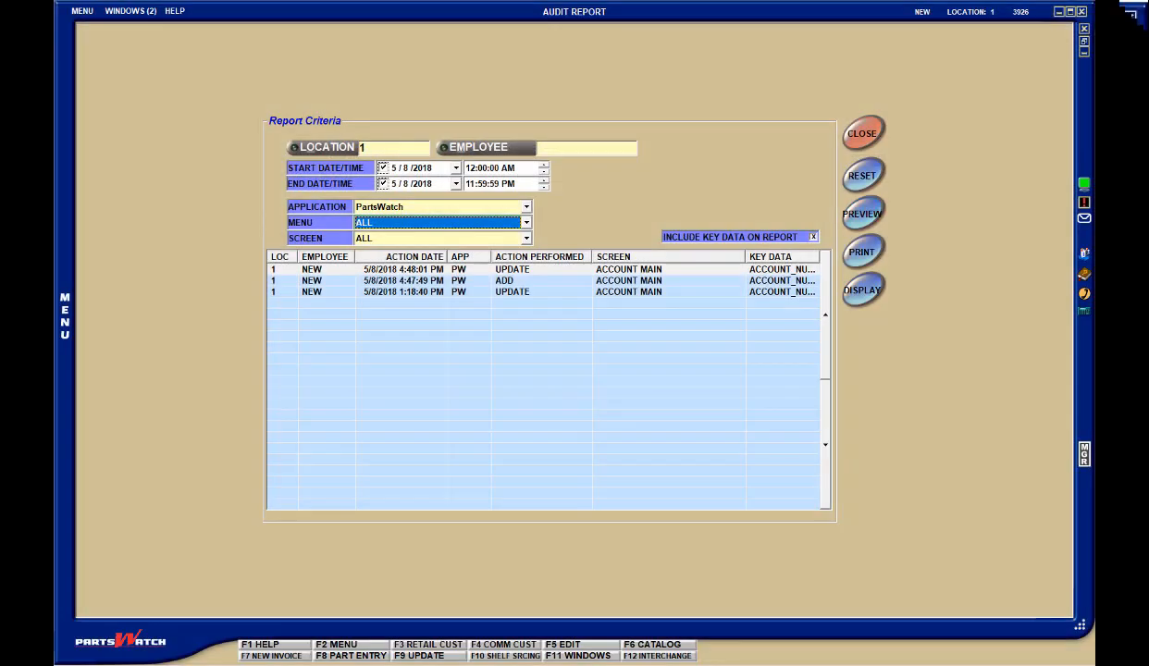
pyautogui.click(862, 135)
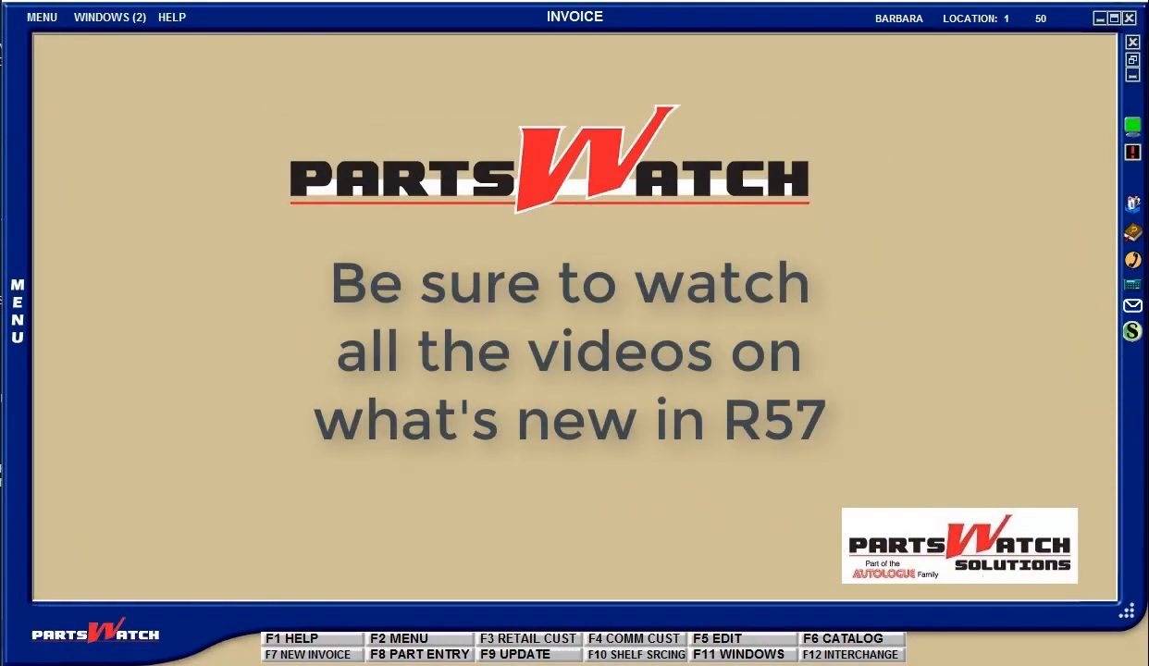